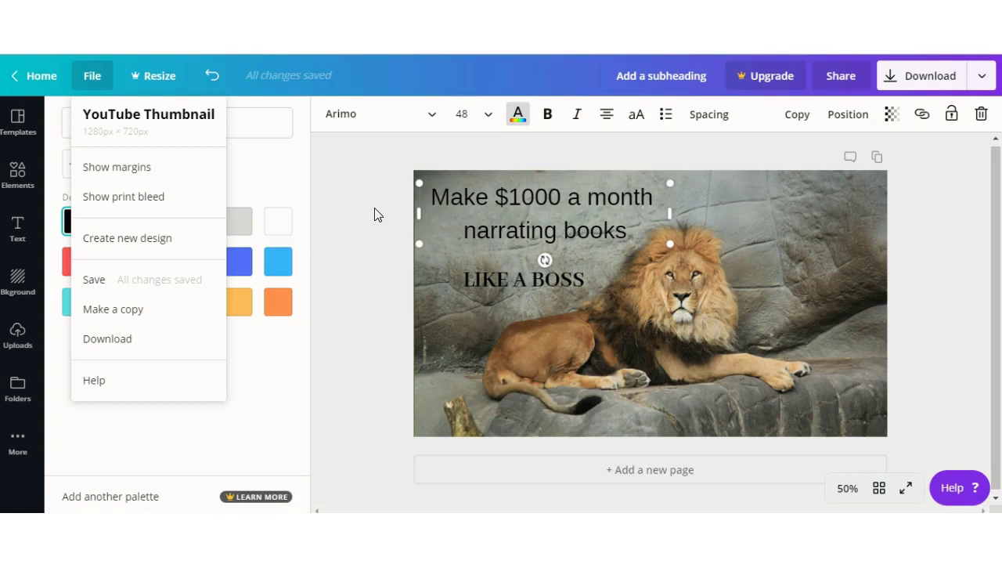
Start a new design from the File menu and search for the 'youtube thumbnail' type
left_click(376, 193)
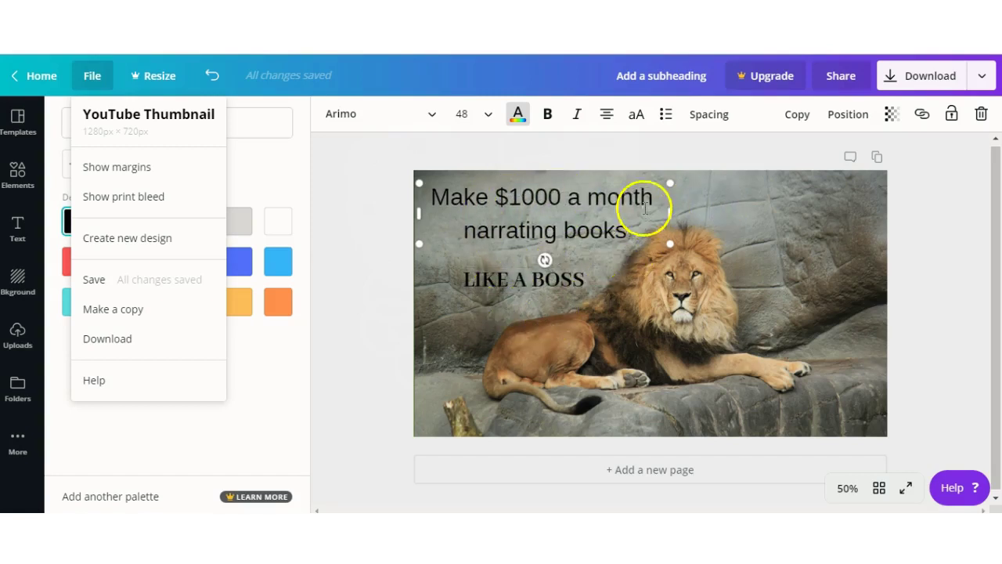
left_click(345, 156)
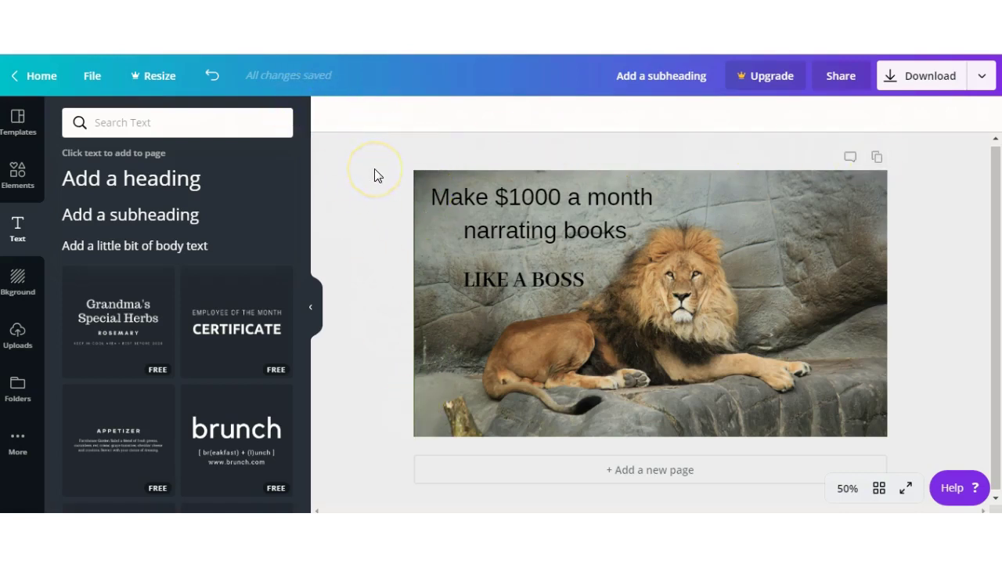
left_click(84, 76)
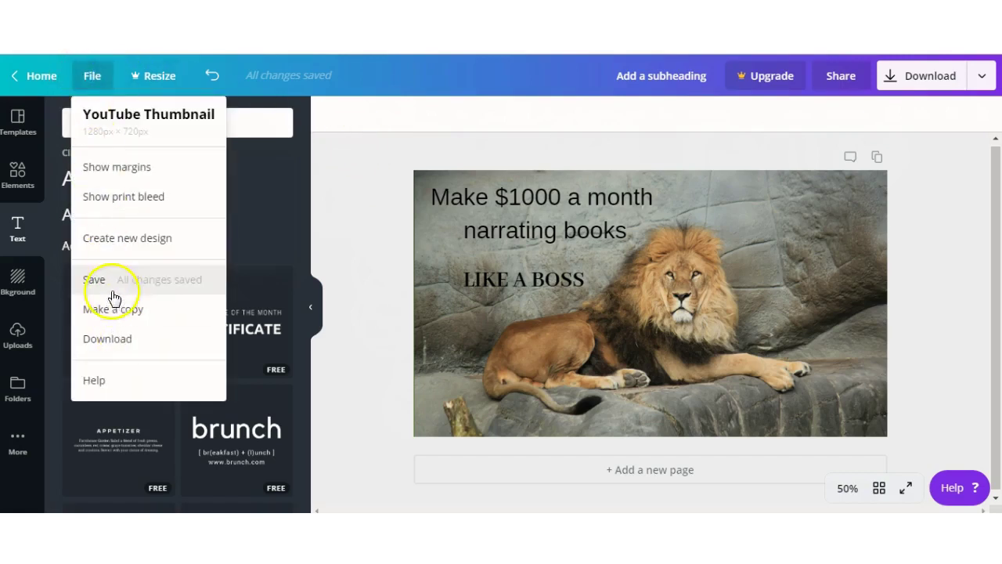
left_click(144, 246)
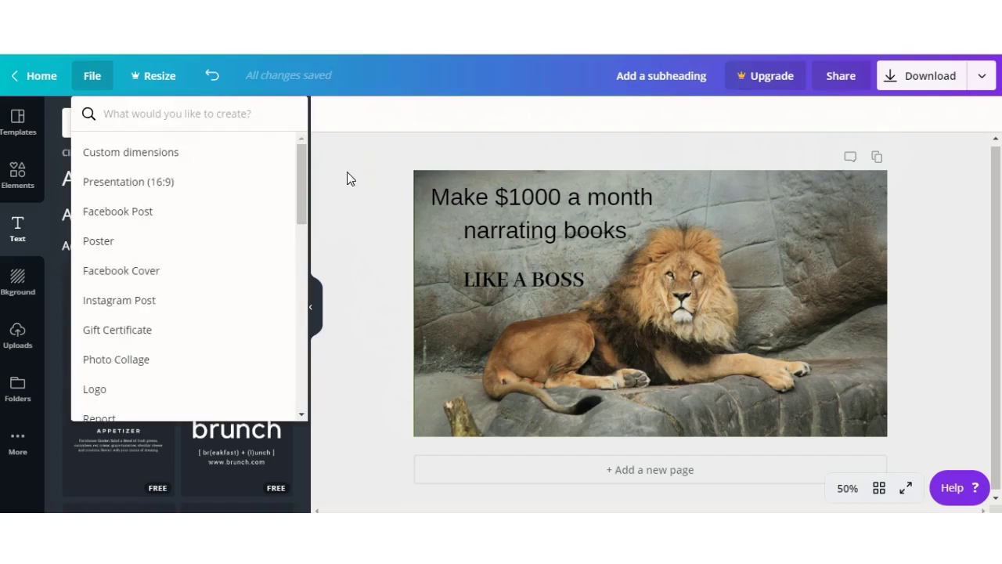
left_click(296, 195)
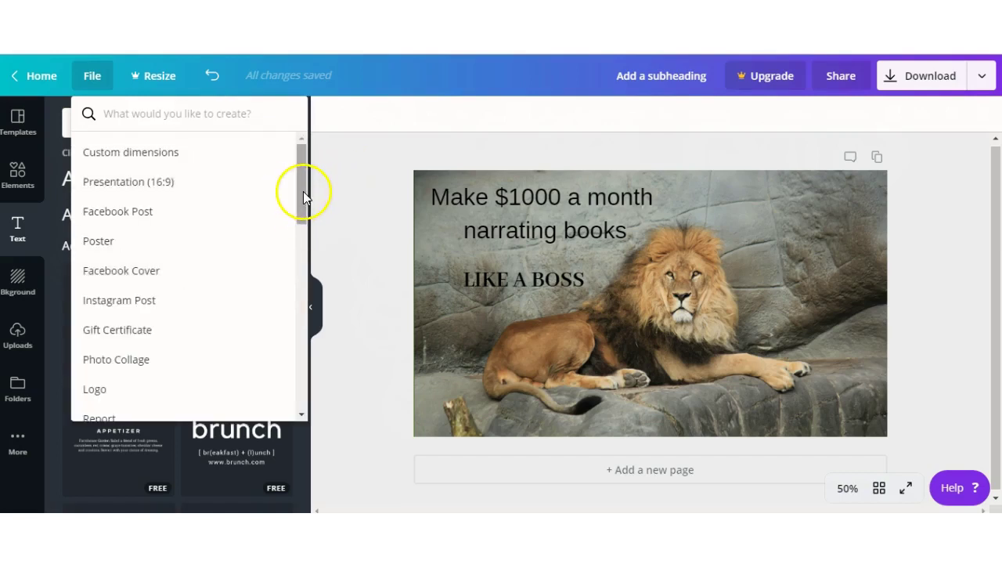
left_click_drag(303, 196, 300, 322)
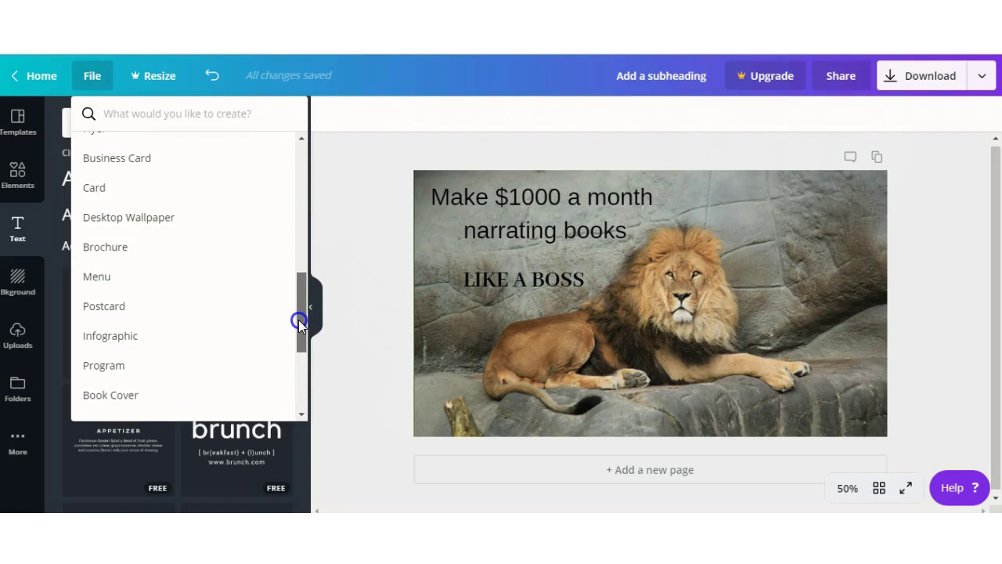
left_click(210, 114)
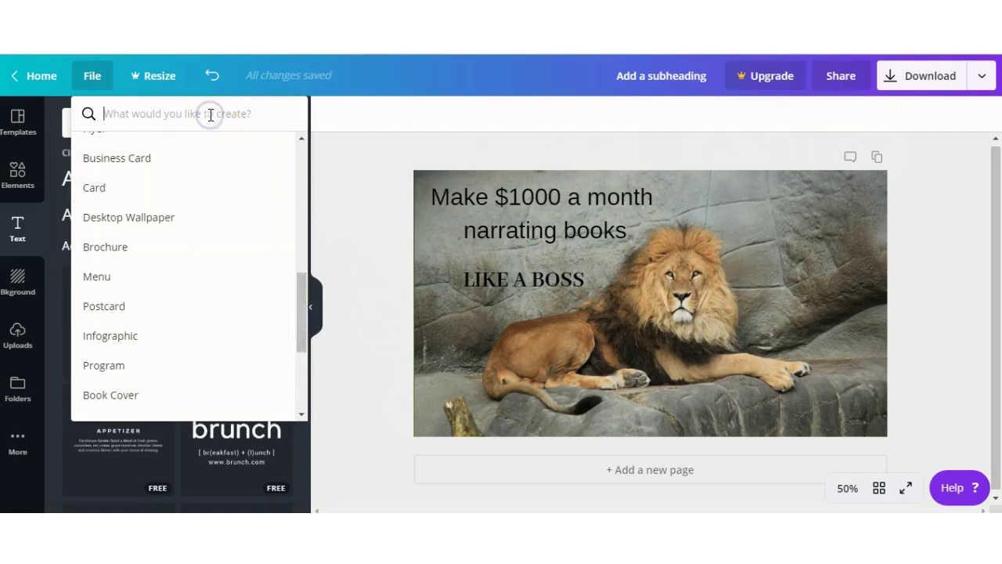
type("youtu")
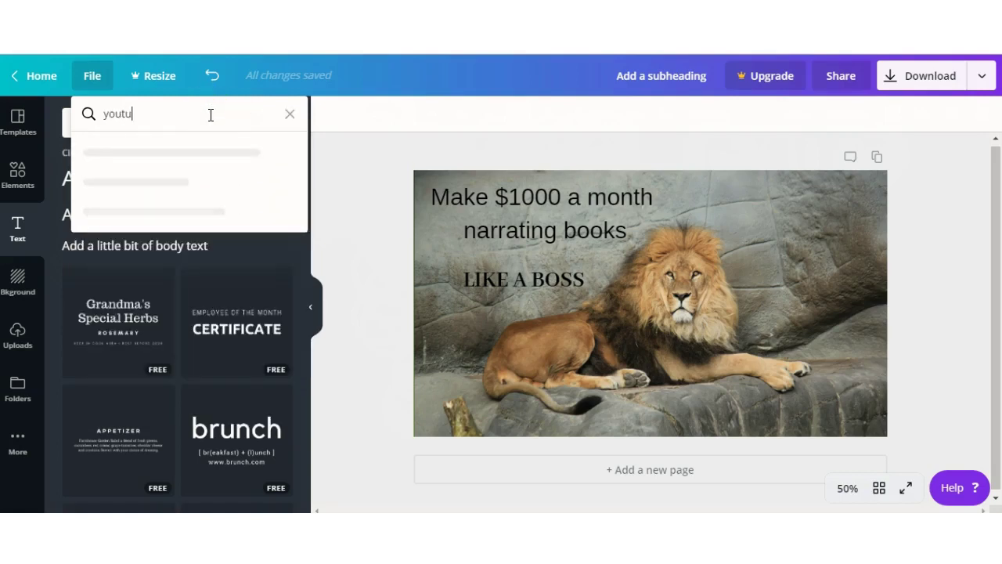
type("be th")
type("umbna")
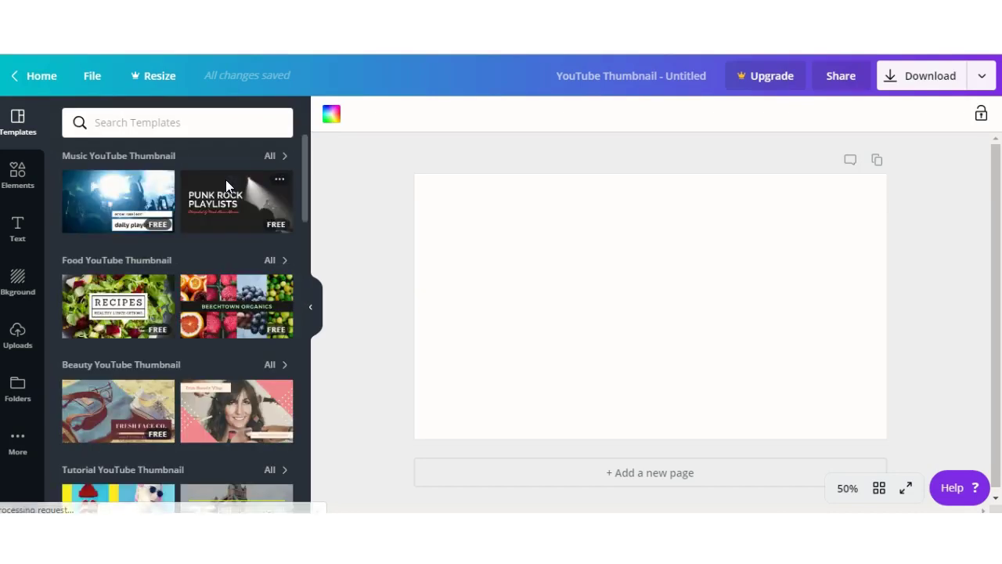
left_click(292, 280)
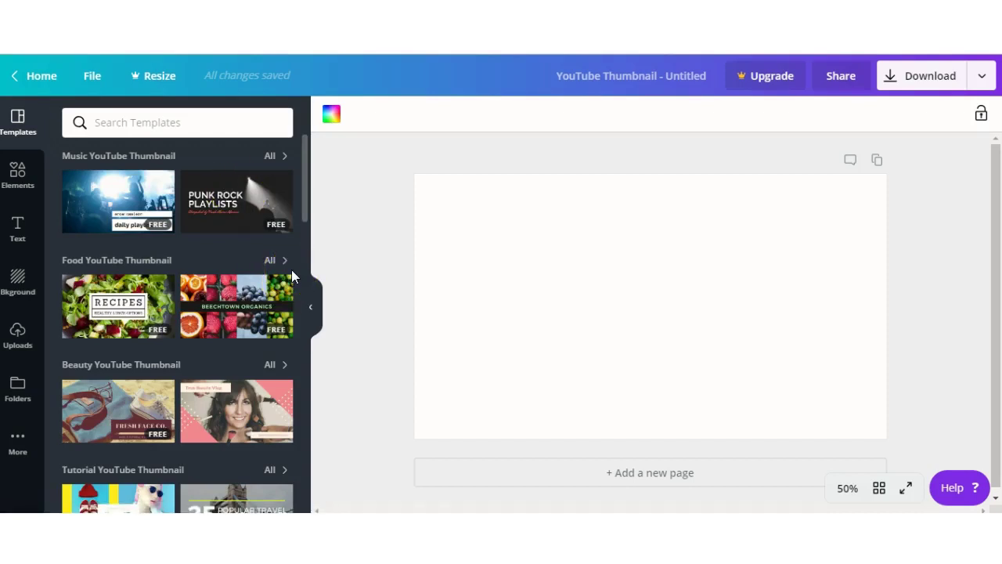
left_click(306, 217)
mouse_move(307, 217)
left_mouse_down()
mouse_move(318, 373)
mouse_move(308, 505)
left_mouse_up()
left_click_drag(304, 369, 305, 454)
scroll(306, 456, "down", 1)
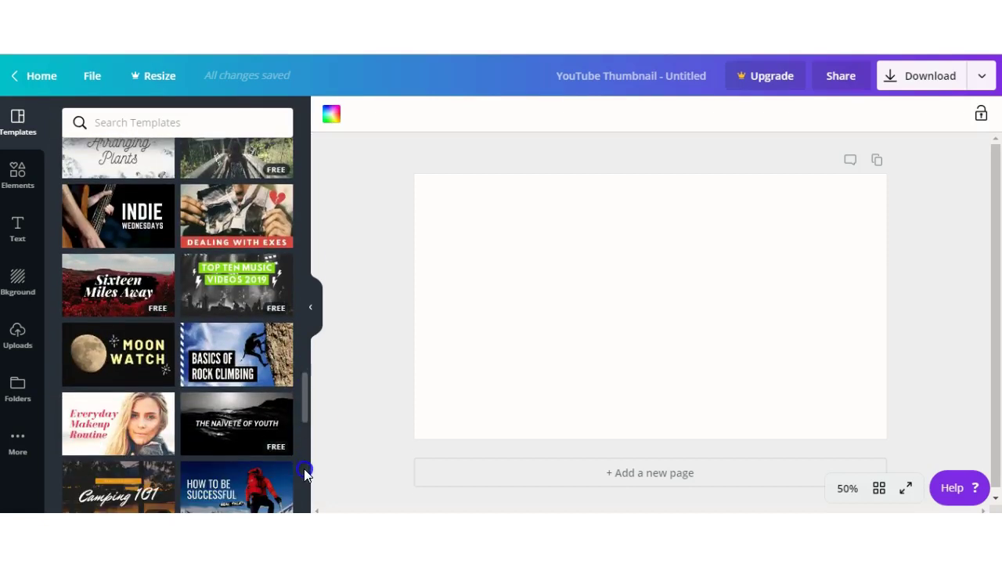
scroll(304, 423, "down", 2)
scroll(310, 458, "down", 5)
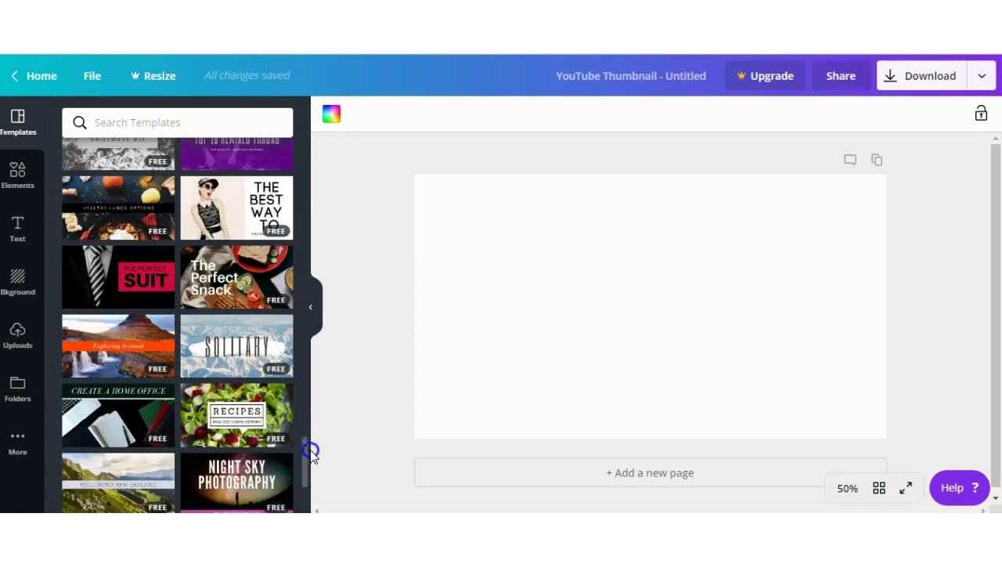
scroll(311, 475, "down", 4)
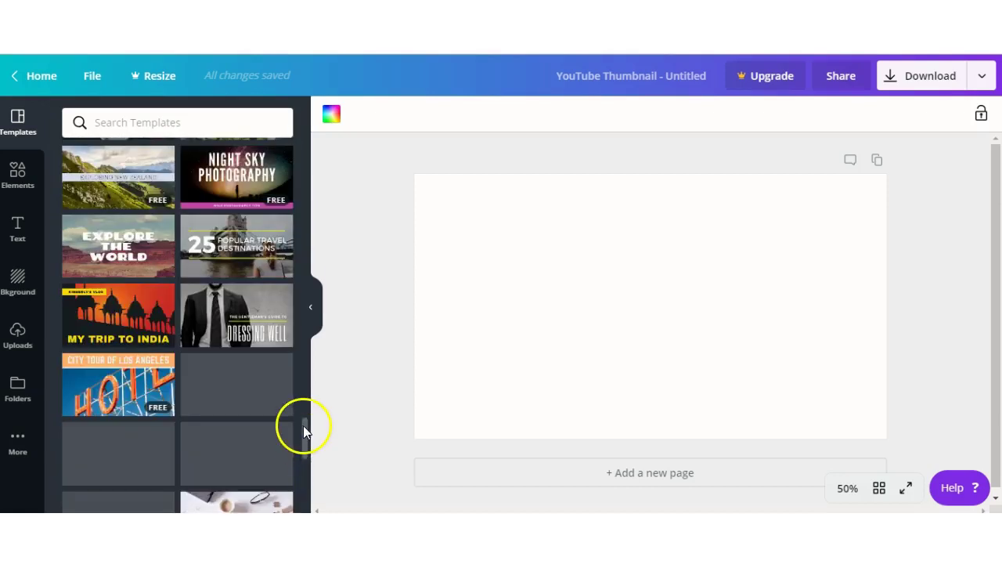
scroll(305, 430, "down", 3)
scroll(308, 471, "down", 2)
scroll(308, 481, "down", 1)
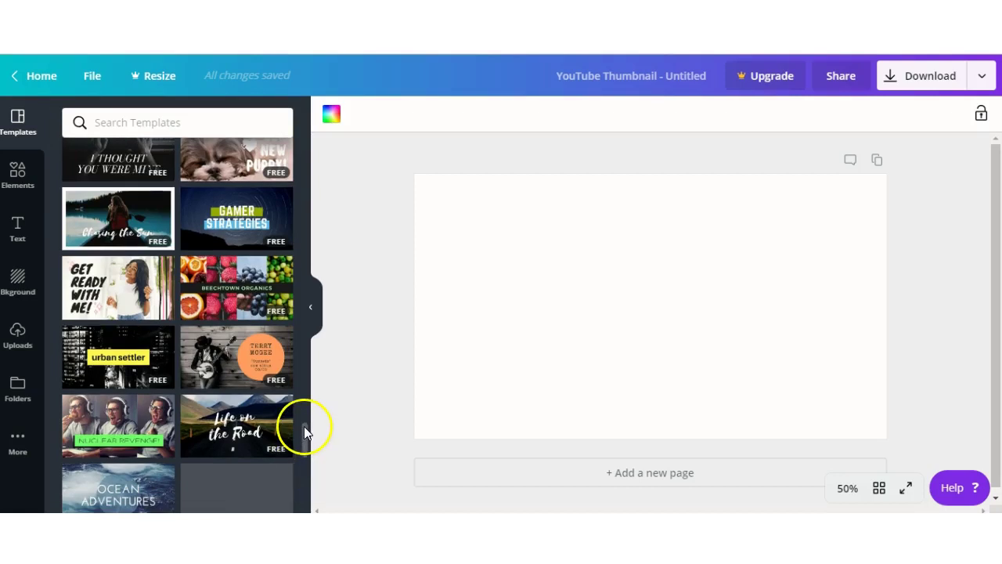
scroll(305, 430, "down", 1)
scroll(308, 462, "down", 3)
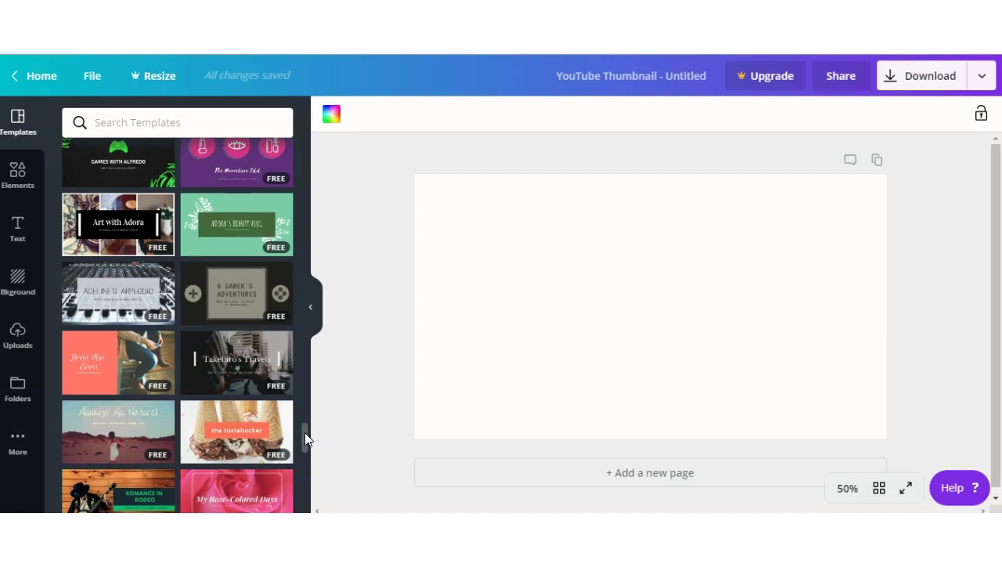
scroll(305, 432, "down", 1)
scroll(310, 477, "down", 3)
scroll(310, 478, "down", 3)
scroll(310, 484, "down", 1)
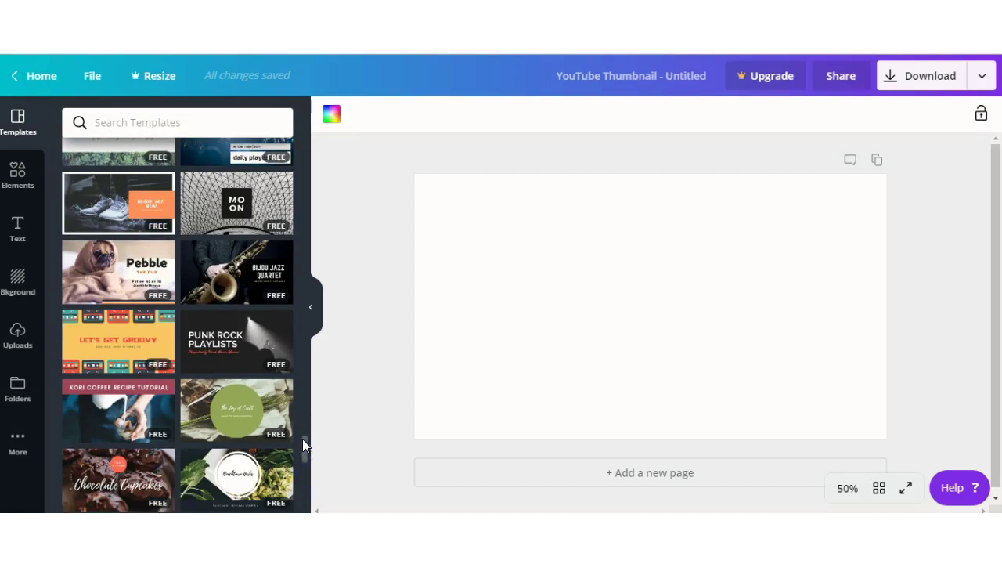
Search the templates for 'free photos'
left_click(174, 121)
type("free photos")
left_click(115, 150)
left_click(81, 123)
left_click(160, 123)
left_click(161, 121)
key("Return")
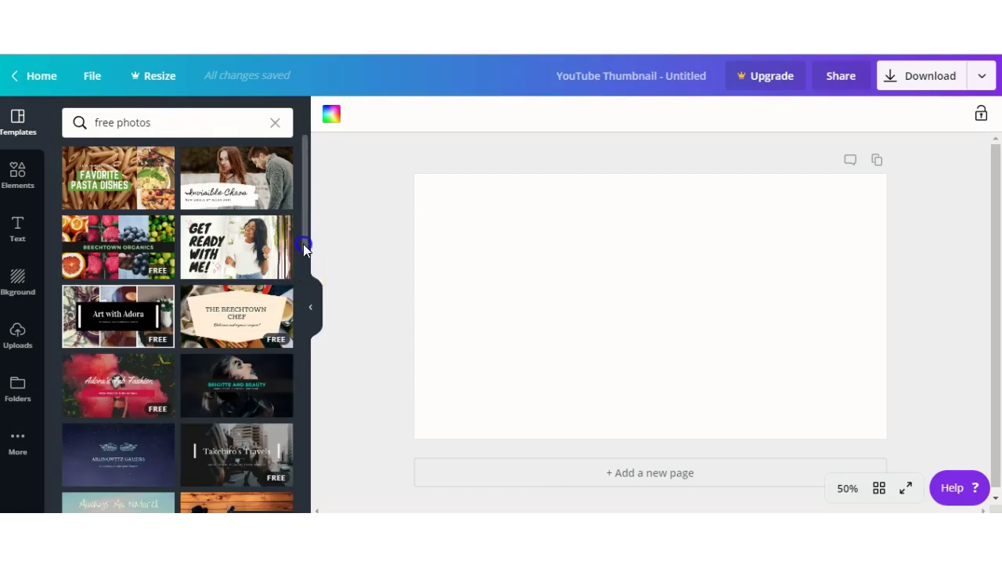
Scroll through the 'free photos' results, then switch to the photo Folders view
left_click_drag(304, 260, 292, 427)
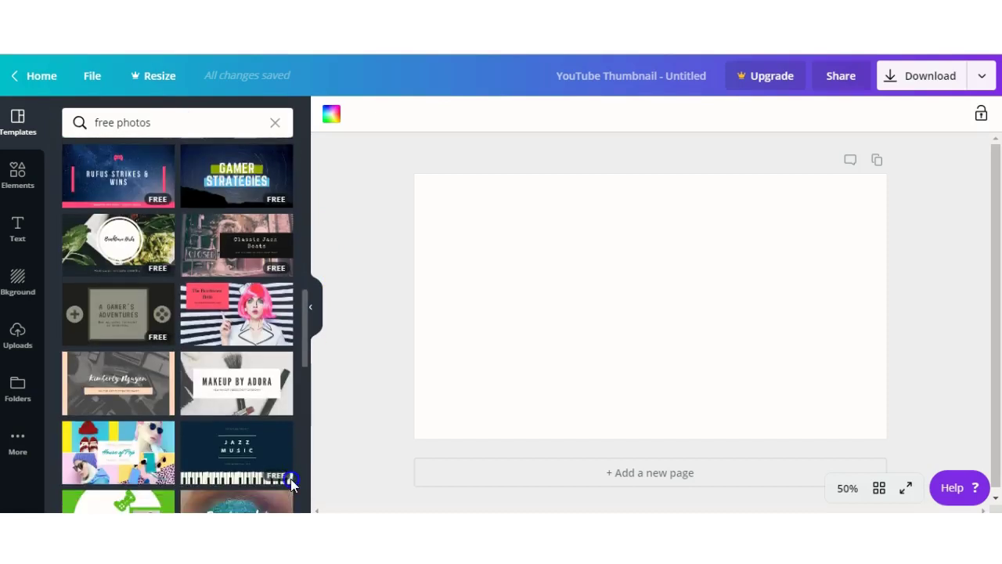
left_click_drag(291, 422, 291, 488)
left_click(23, 385)
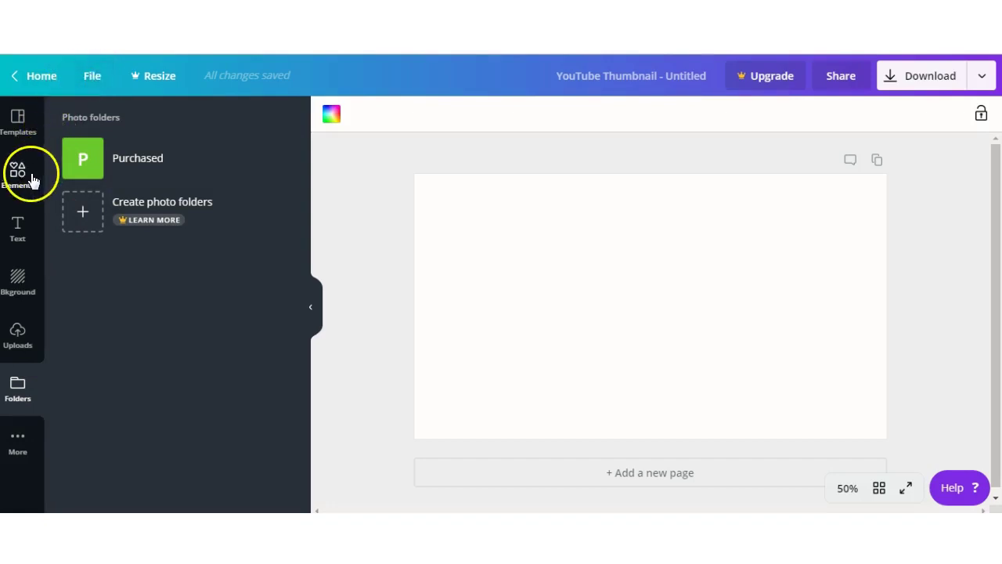
Go back to the 'free photos' template results and scroll further down the list
left_click(95, 78)
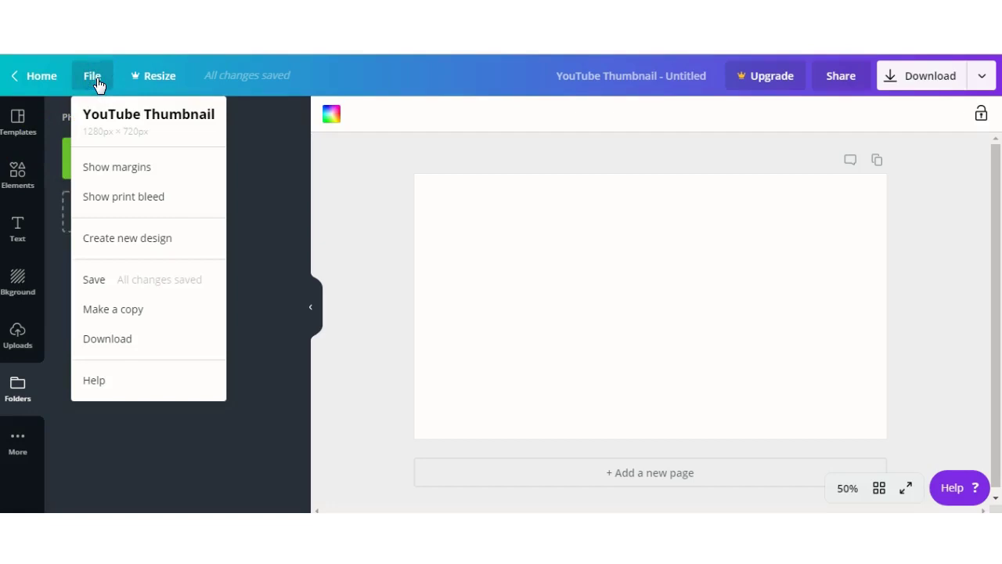
left_click(327, 62)
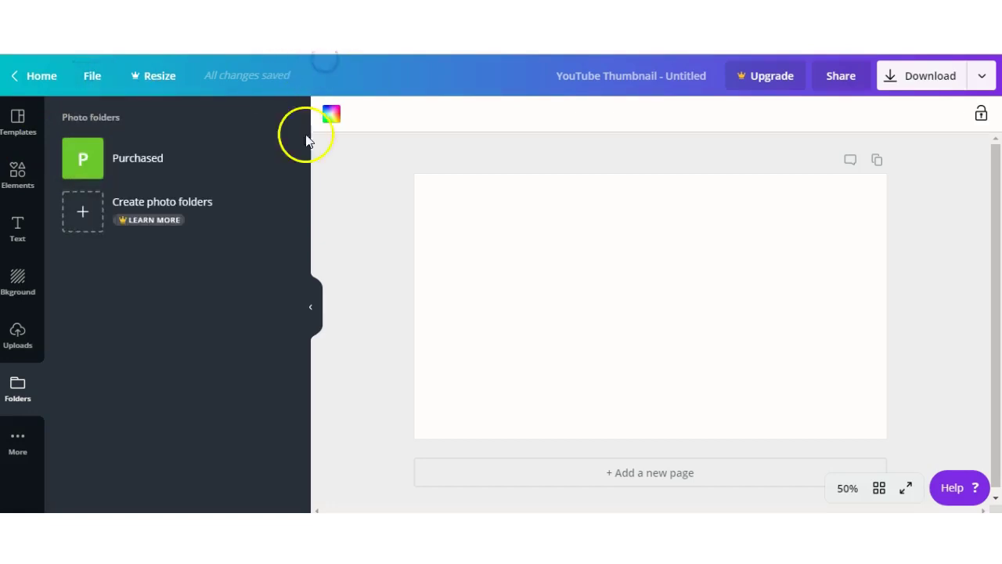
left_click(13, 126)
left_click(231, 182)
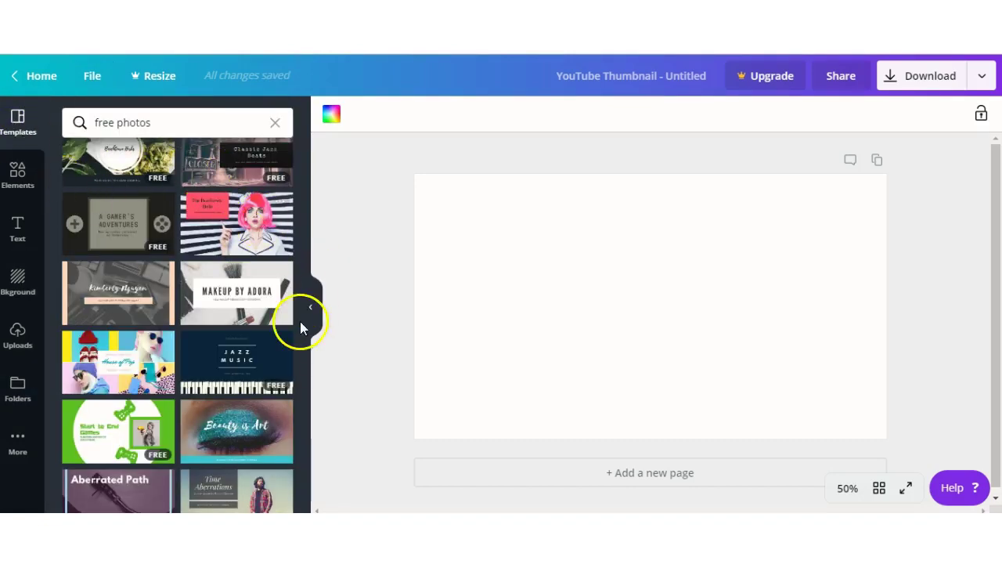
left_click_drag(304, 321, 310, 465)
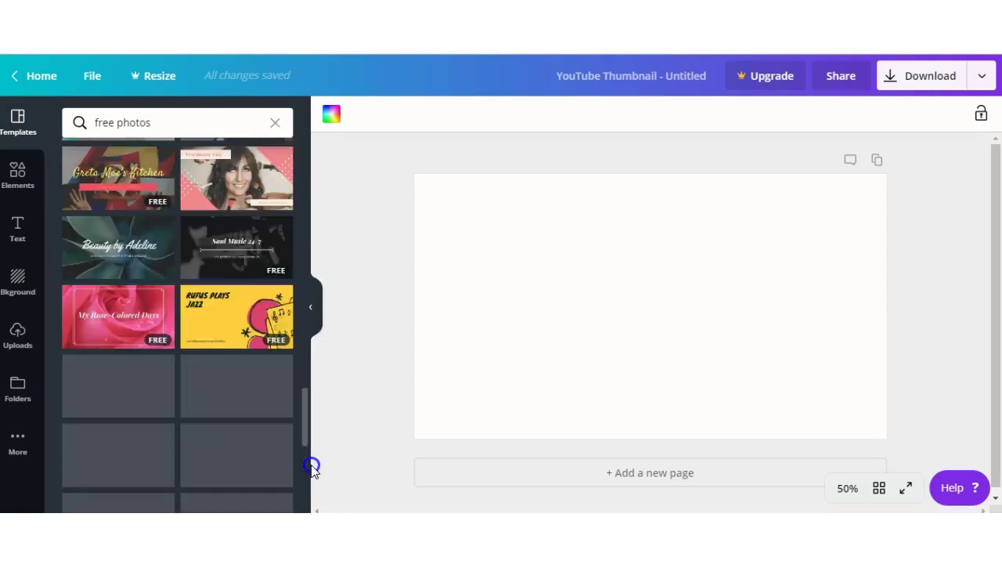
left_click_drag(305, 400, 308, 491)
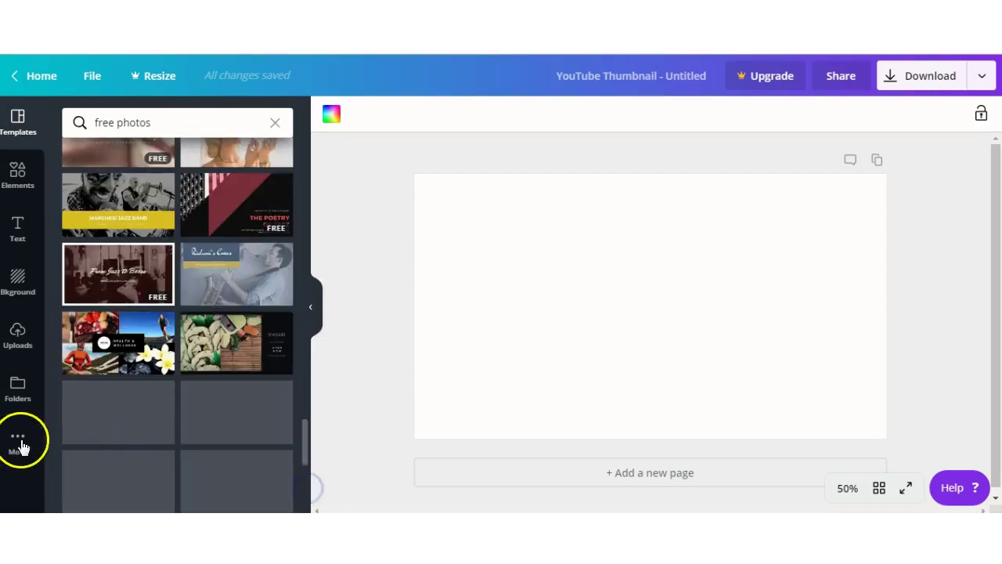
Find Images Pro in the More apps list and view its details
left_click(18, 443)
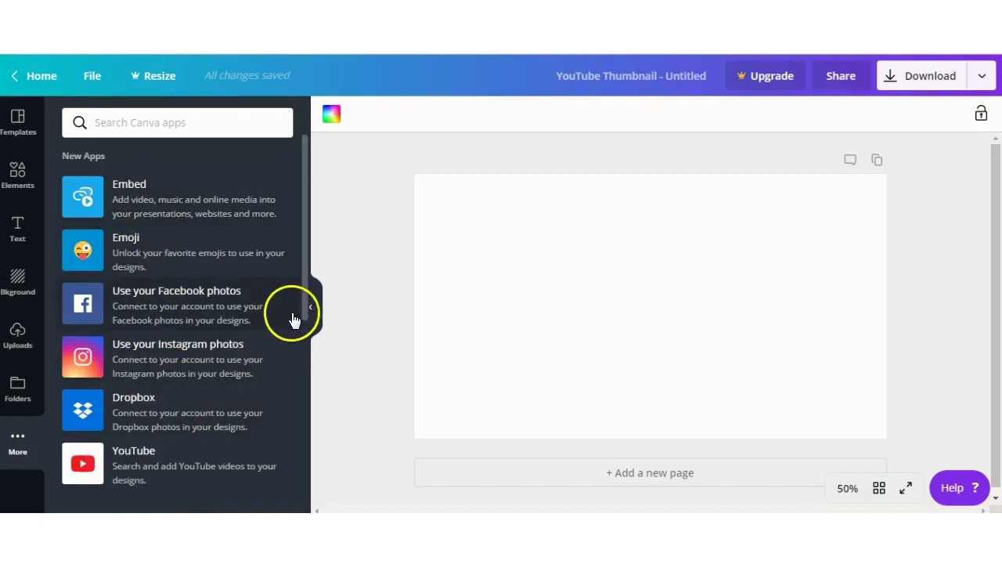
left_click_drag(304, 307, 308, 501)
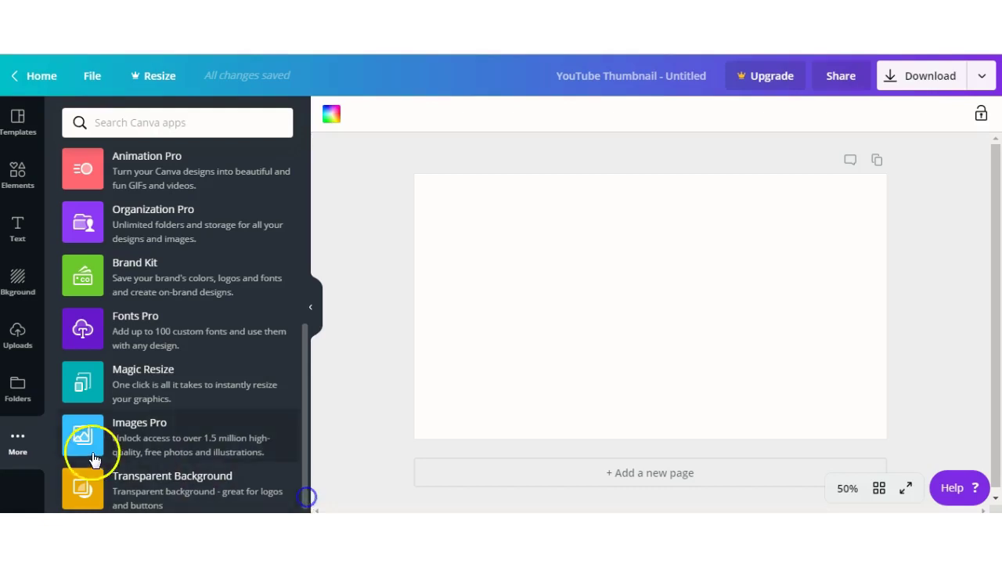
left_click(144, 448)
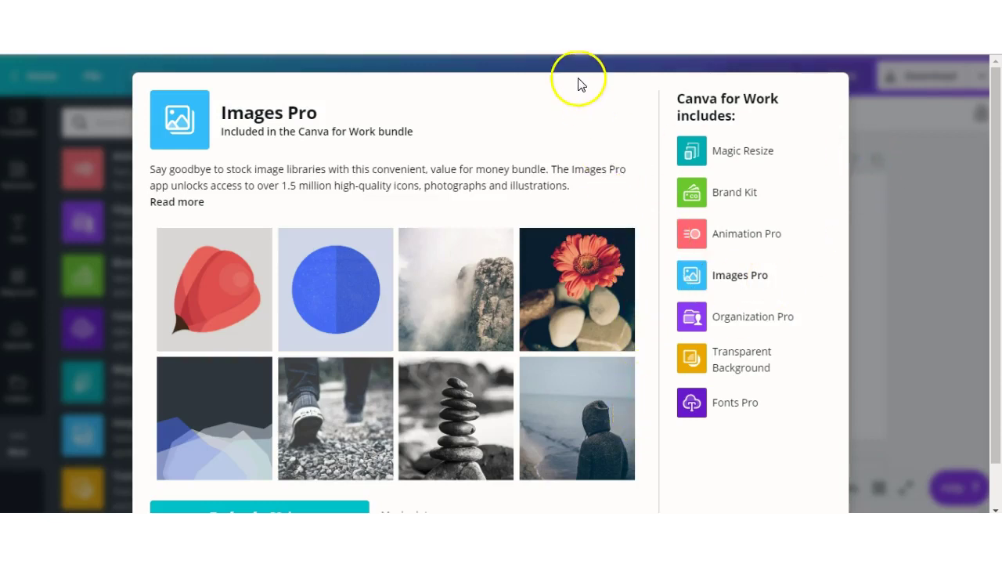
Scroll the Images Pro upgrade offer and dismiss it with 'Maybe later'
left_click(467, 202)
left_click_drag(991, 238, 996, 348)
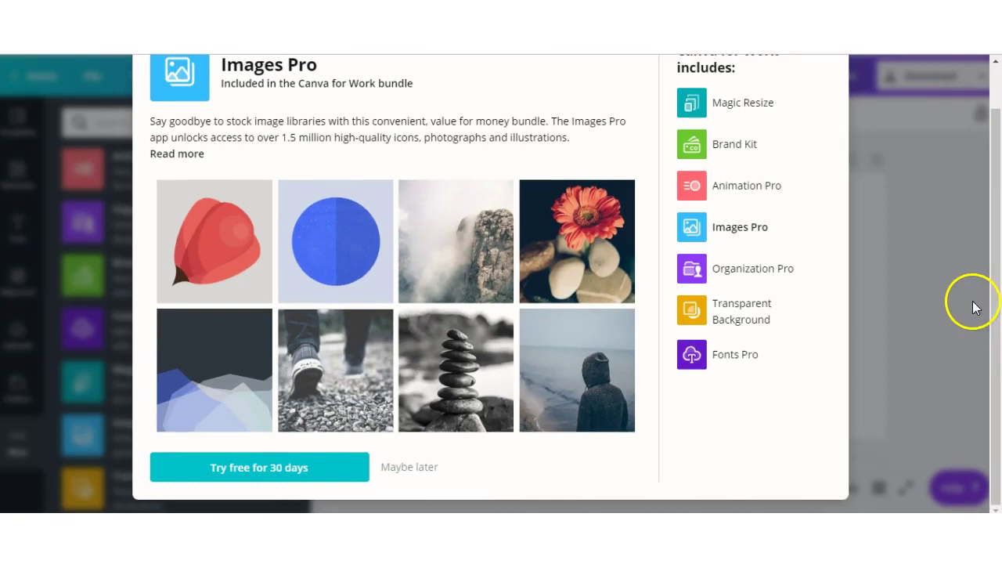
left_click_drag(991, 335, 992, 71)
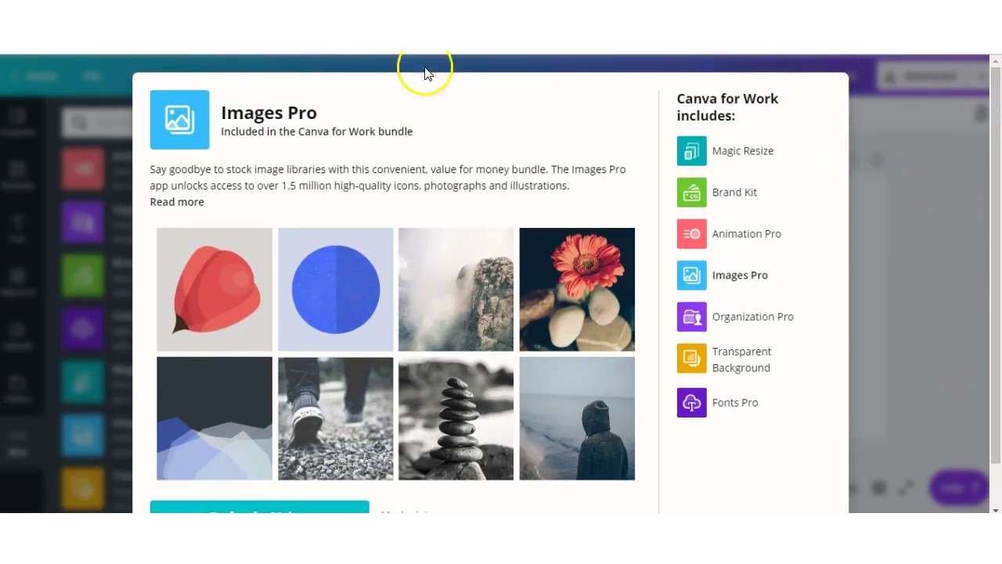
left_click(29, 150)
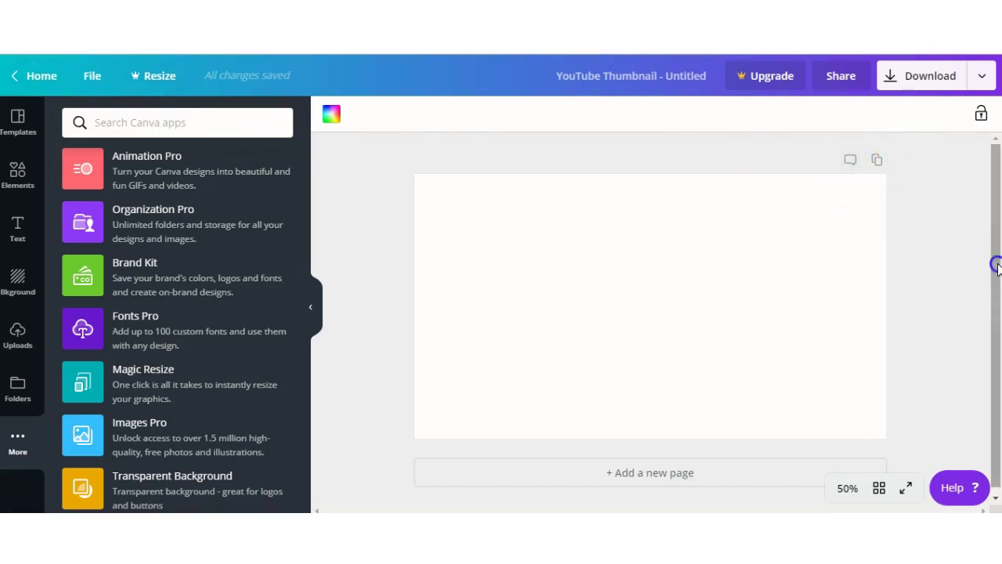
Hide the apps panel and show the stock photos in Elements
left_click_drag(993, 324, 993, 384)
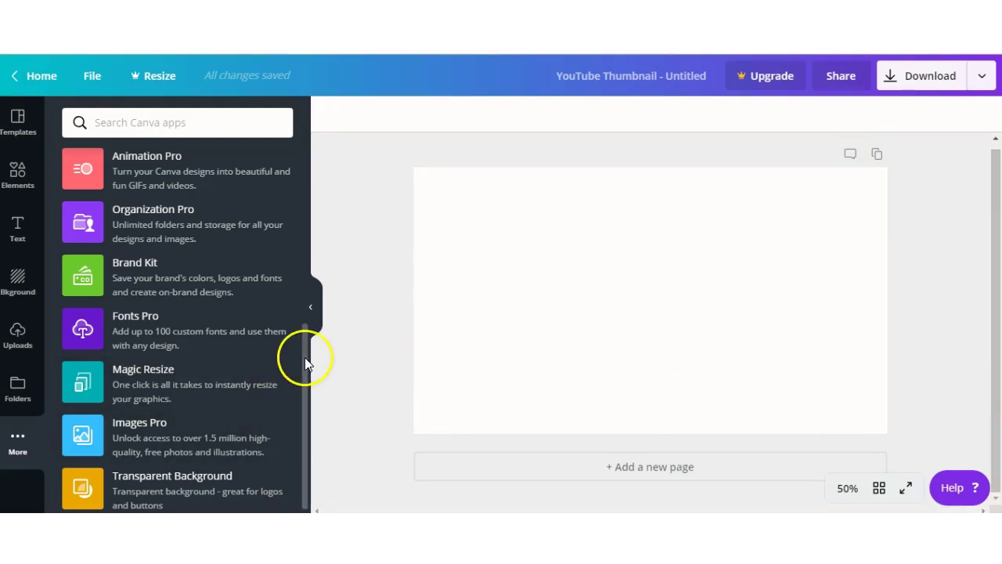
left_click_drag(307, 358, 302, 122)
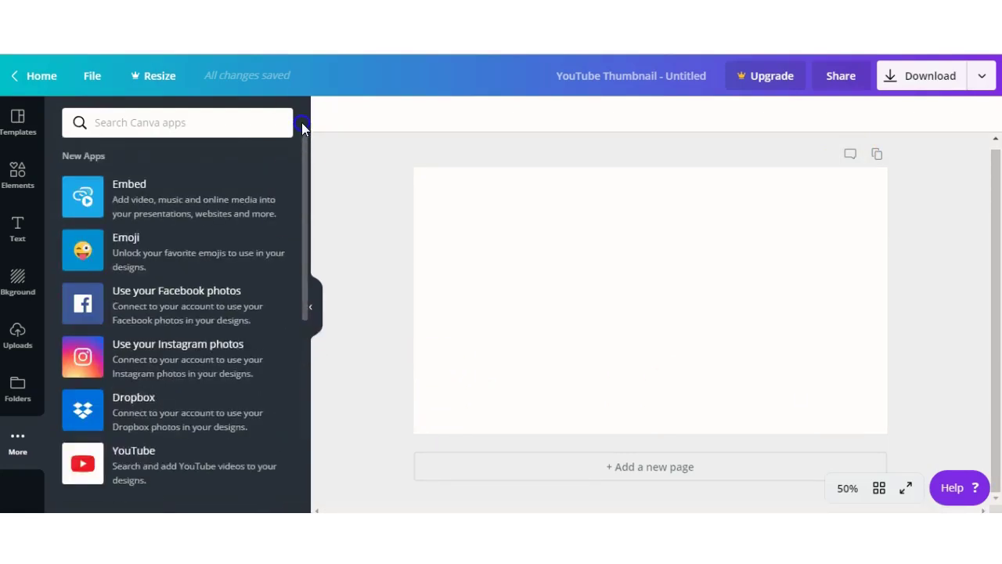
left_click(313, 308)
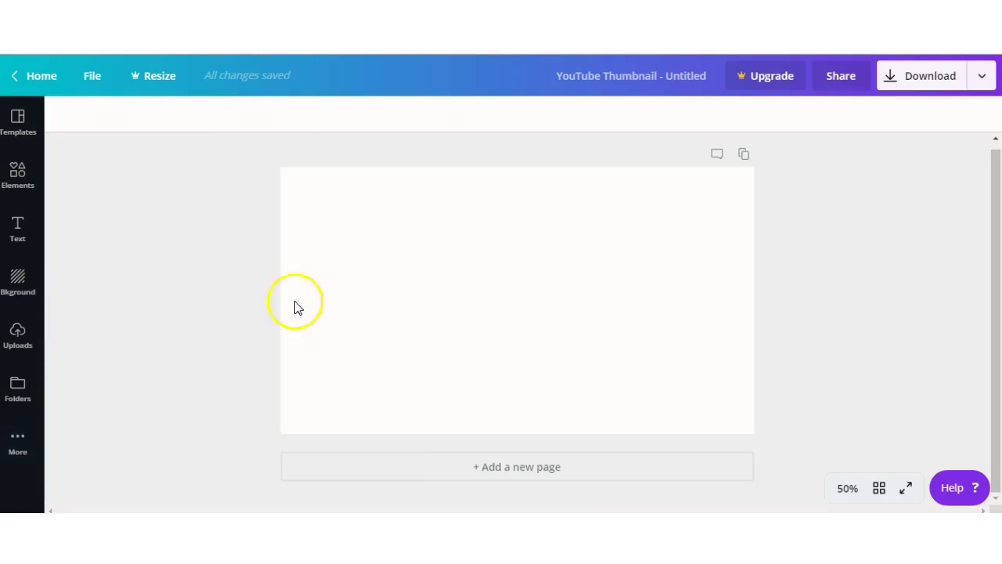
left_click(31, 183)
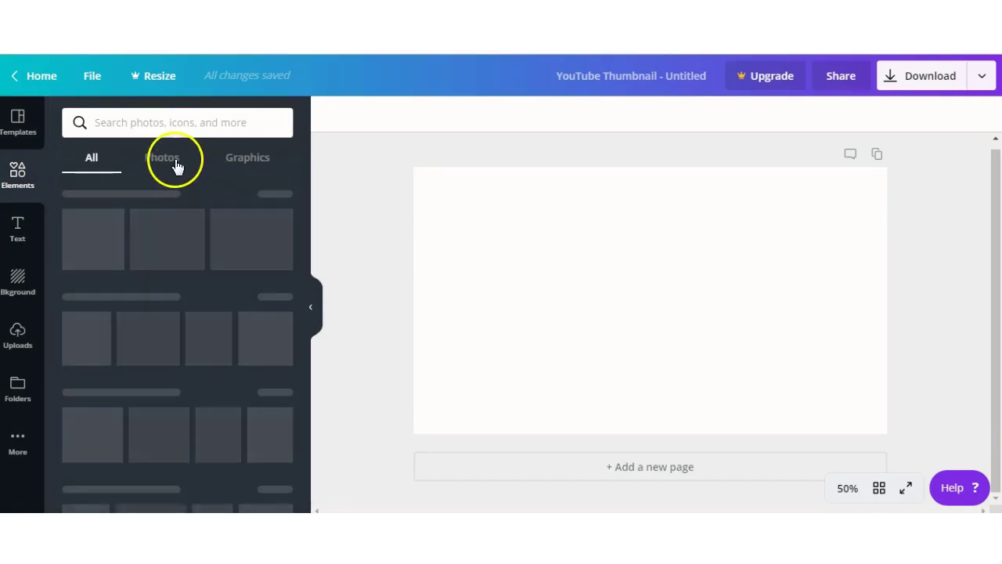
left_click(171, 161)
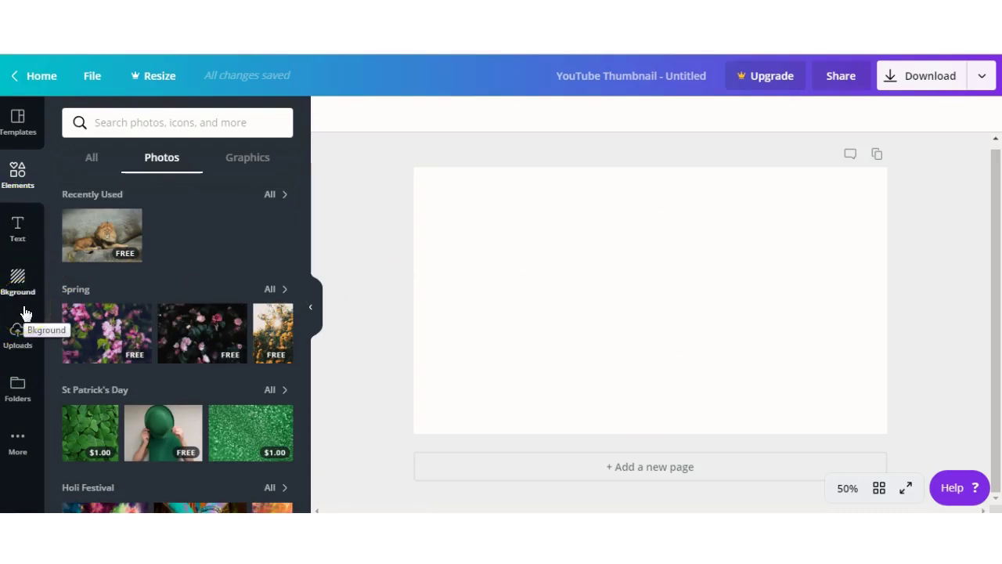
Scroll the free photo categories down to the feet-in-sea photo under Tropics
left_click(19, 171)
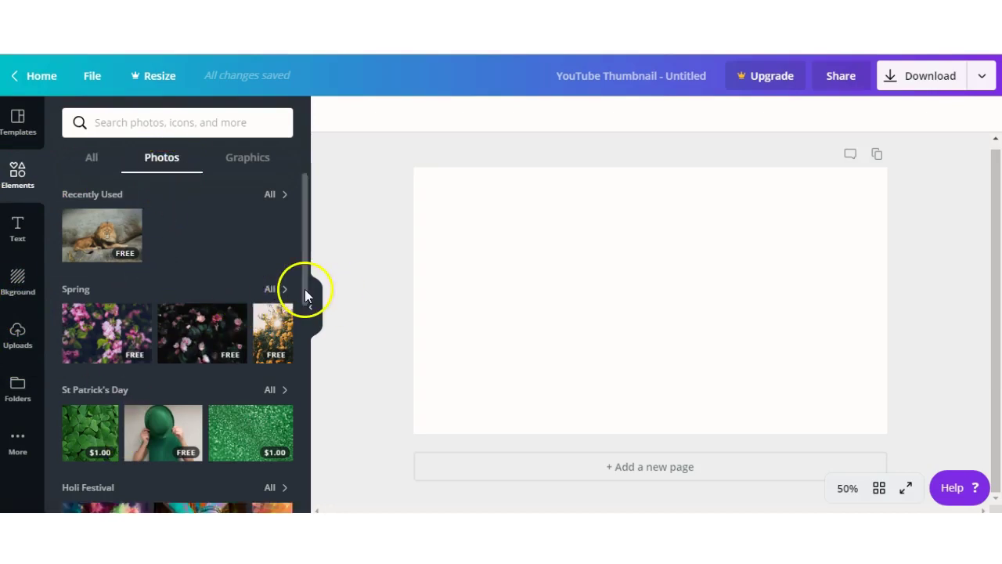
left_click_drag(306, 289, 304, 478)
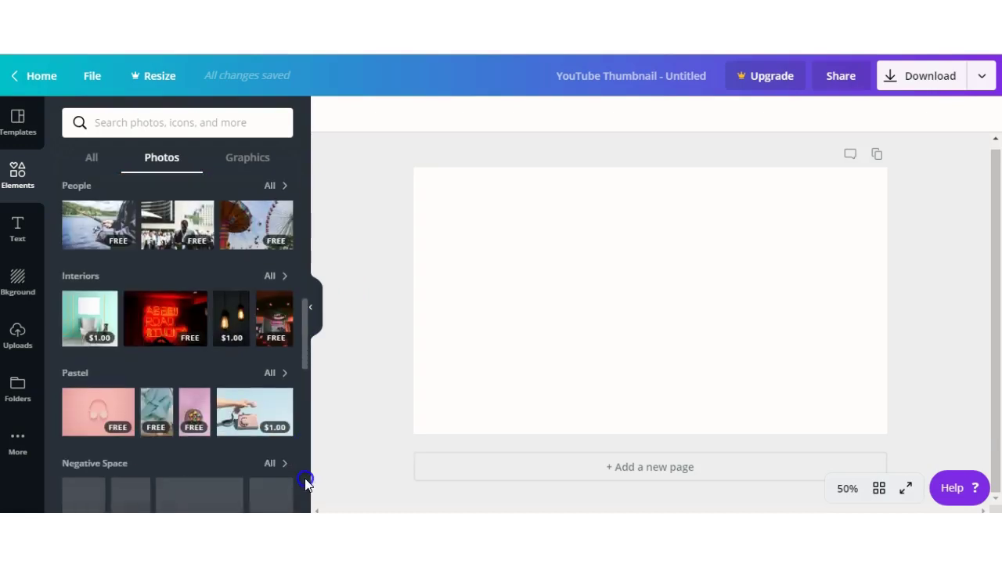
left_click_drag(312, 343, 311, 292)
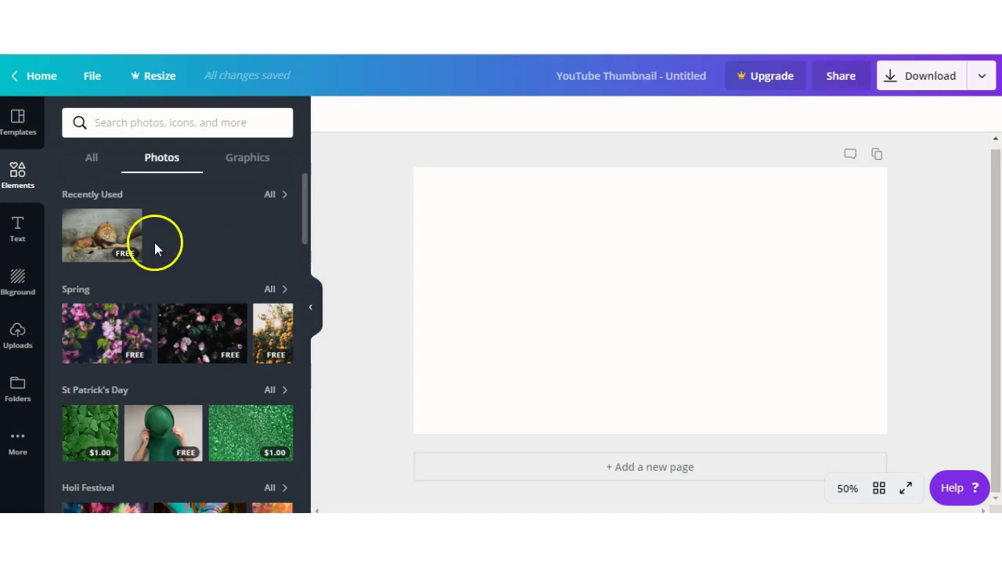
mouse_move(102, 235)
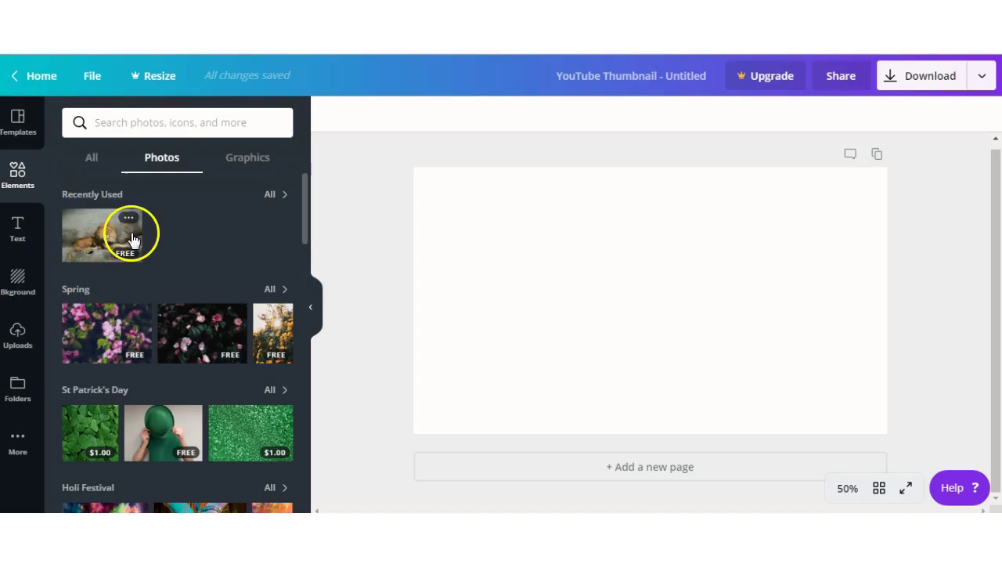
left_click_drag(304, 235, 299, 364)
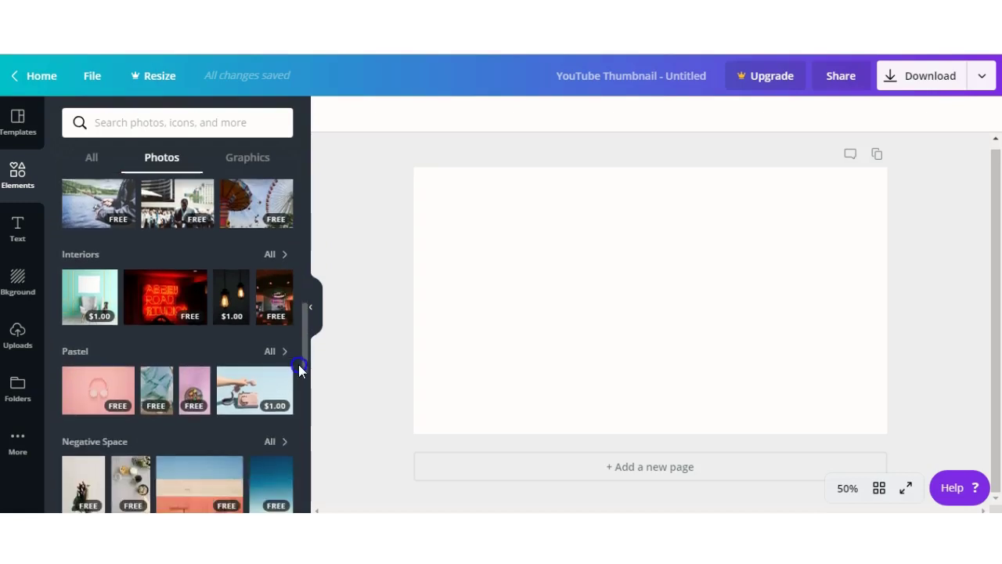
left_click_drag(298, 364, 312, 454)
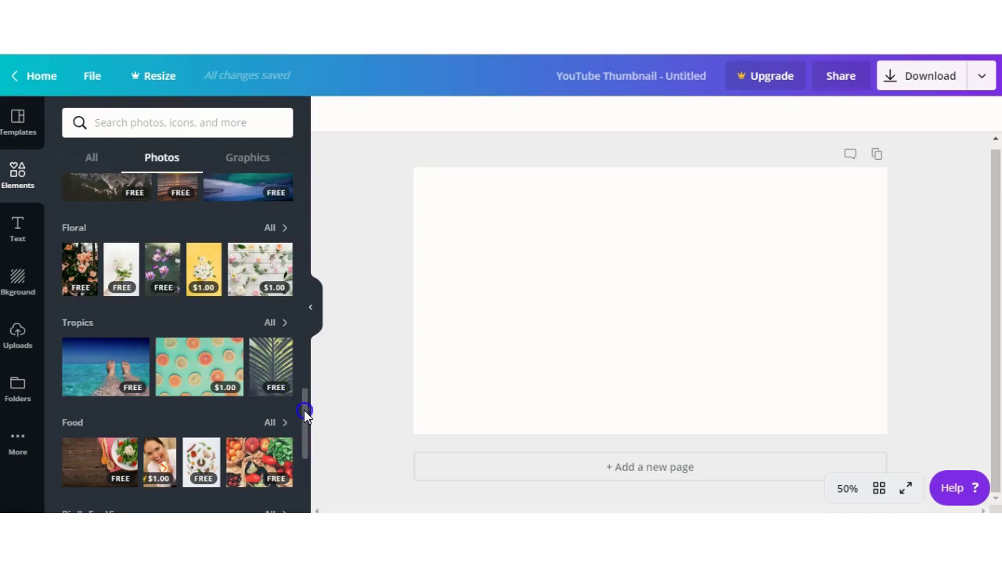
left_click_drag(304, 409, 314, 444)
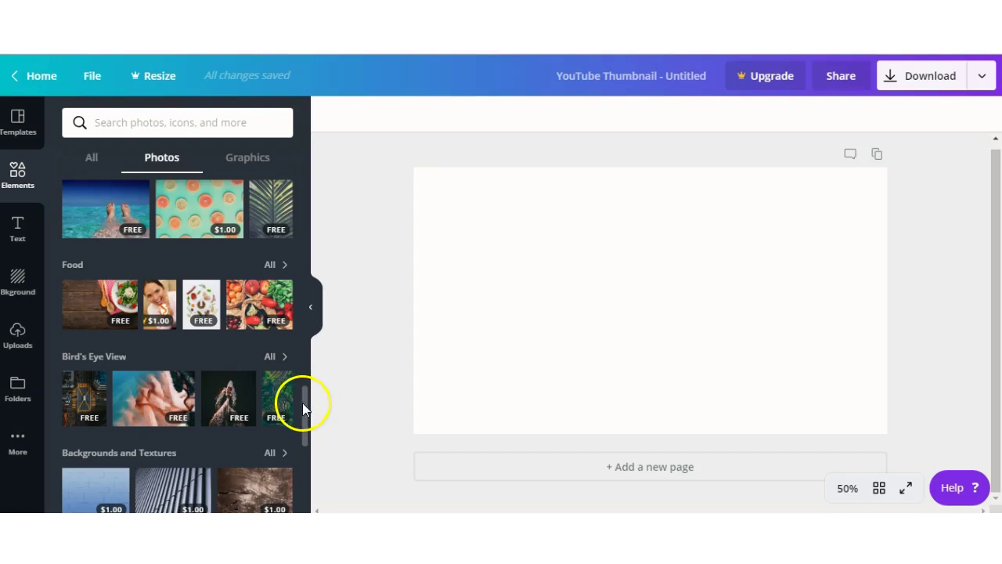
left_click_drag(302, 402, 307, 428)
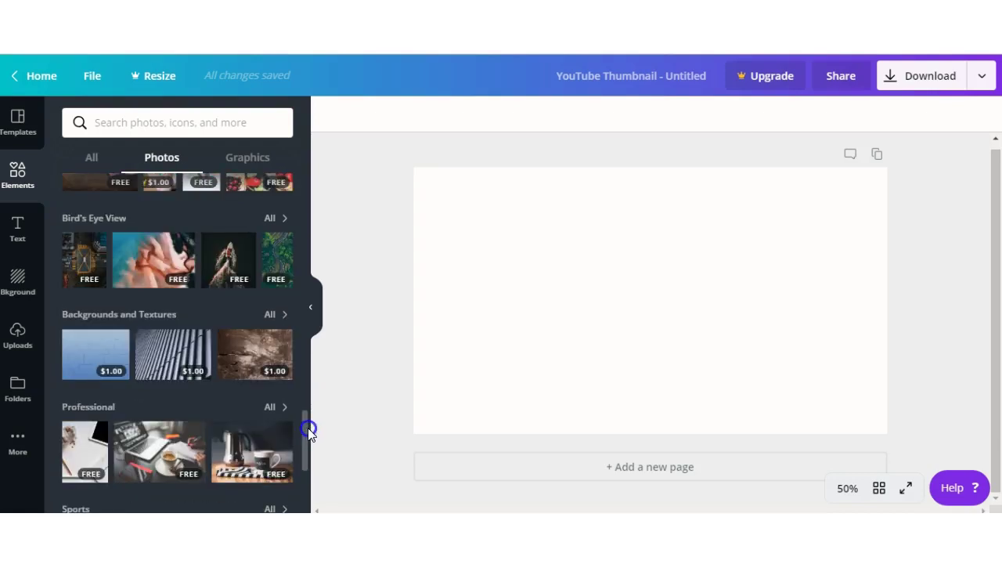
left_click_drag(308, 429, 309, 446)
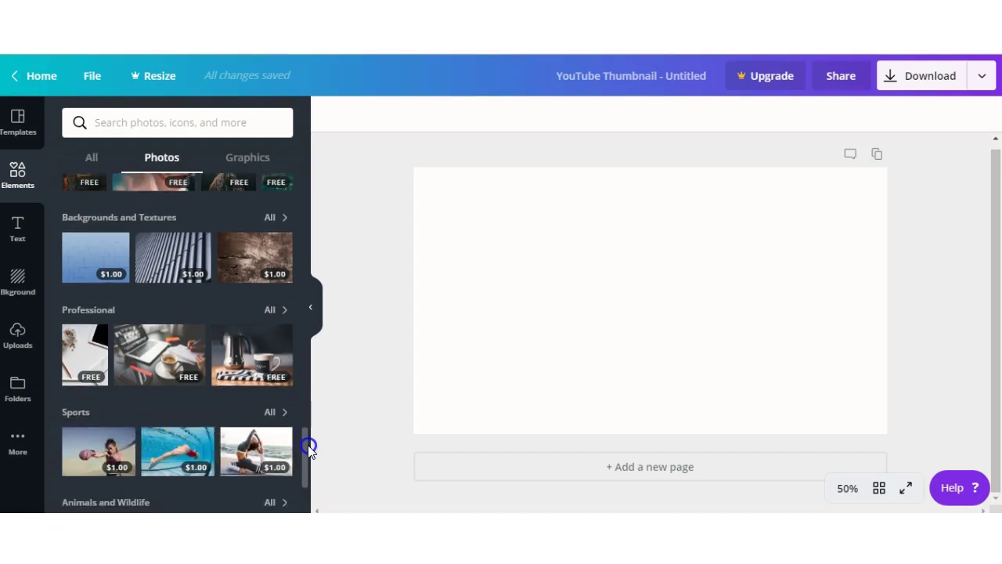
left_click_drag(308, 446, 299, 386)
Add the Tropics feet-in-sea photo and enlarge it from its corners
scroll(296, 389, "up", 1)
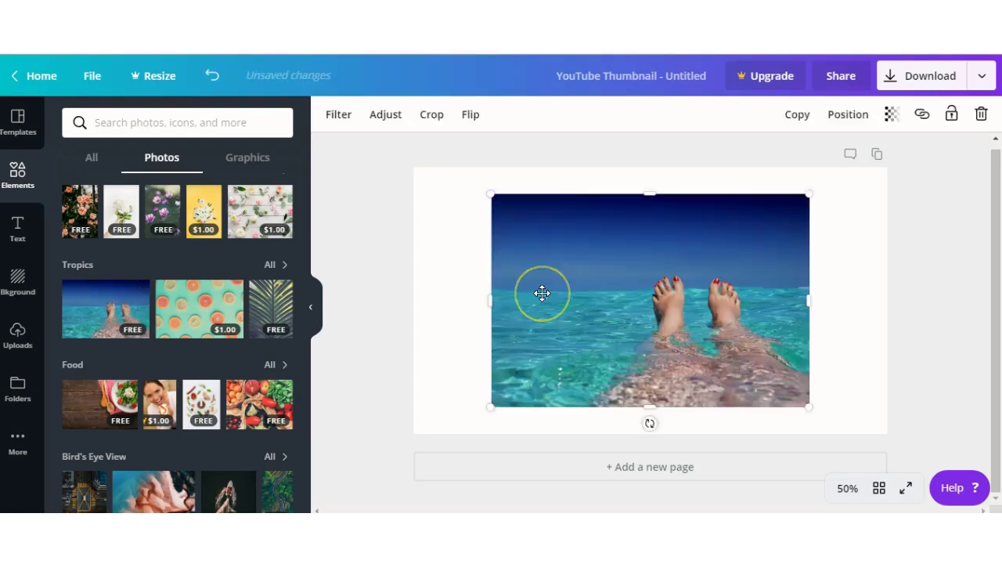
left_click(613, 277)
left_click(511, 219)
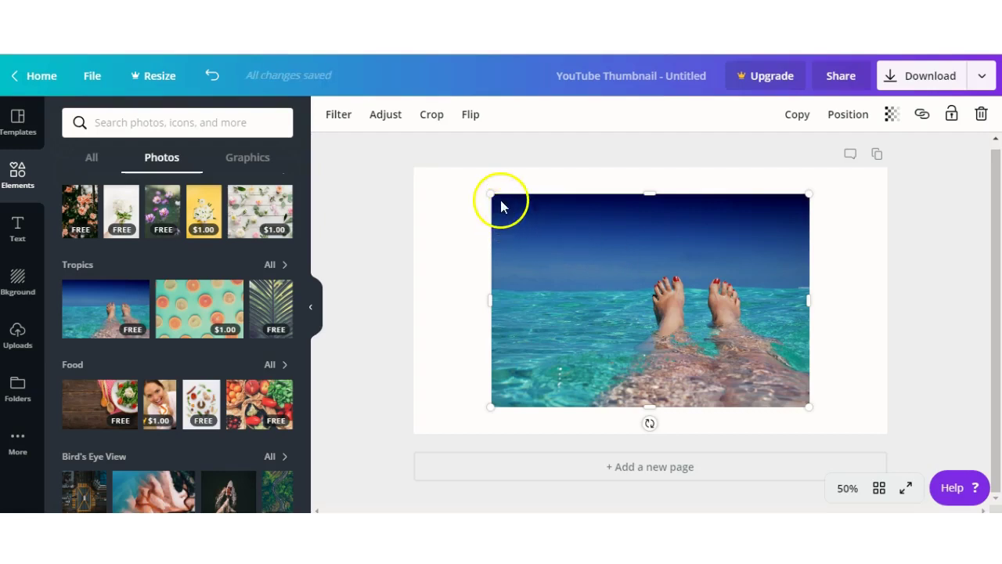
mouse_move(454, 194)
left_mouse_down()
mouse_move(395, 196)
mouse_move(383, 217)
mouse_move(334, 177)
mouse_move(389, 216)
mouse_move(371, 232)
left_mouse_up()
left_click(664, 412)
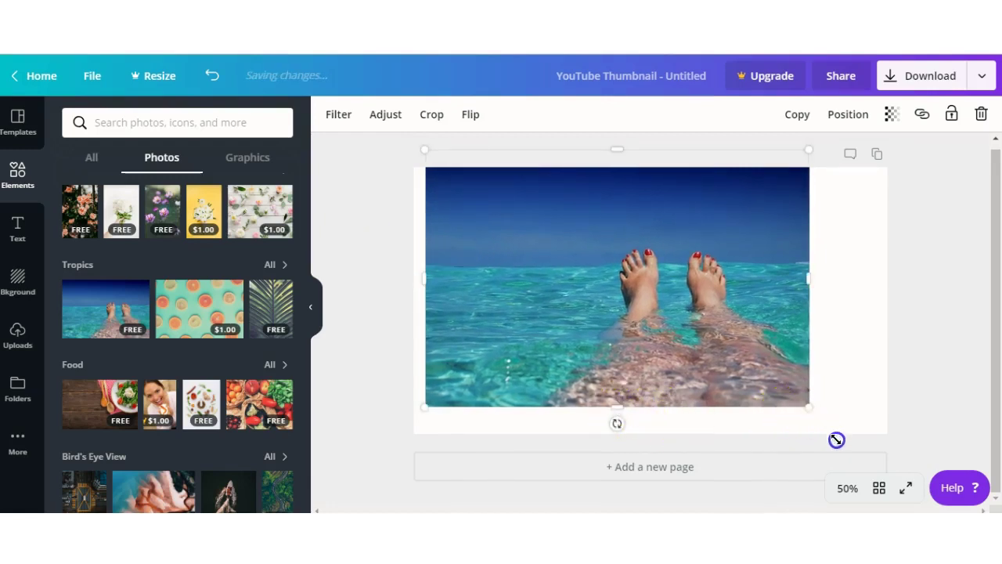
left_click_drag(836, 439, 867, 483)
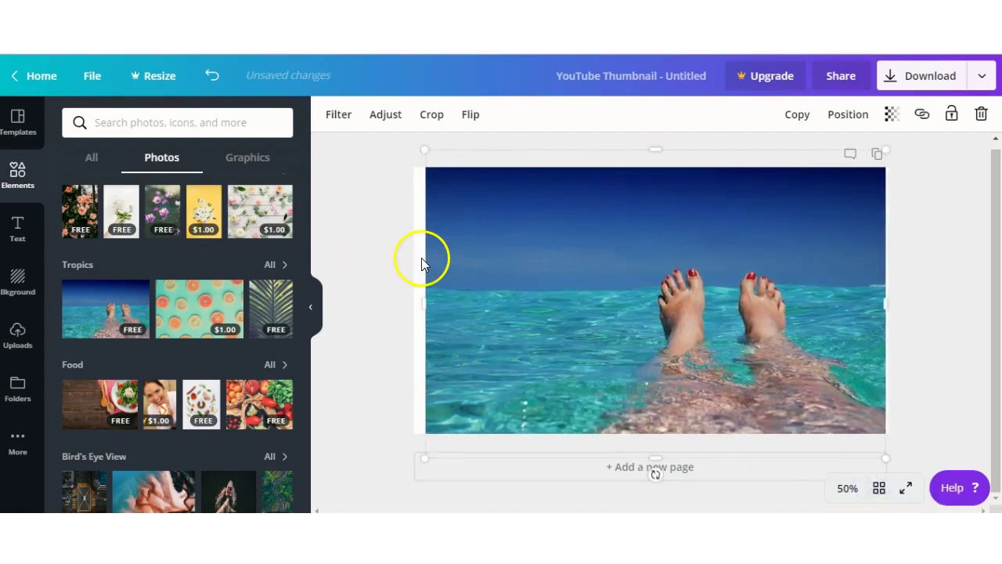
Stretch and shift the photo so it covers every edge of the thumbnail
left_click(421, 304)
left_click_drag(419, 306, 415, 307)
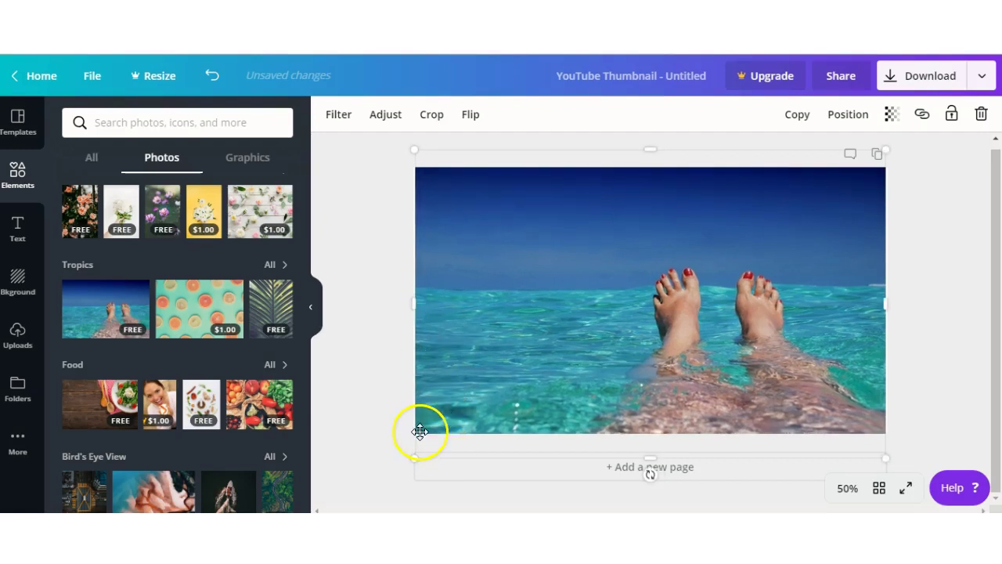
left_click_drag(420, 434, 421, 444)
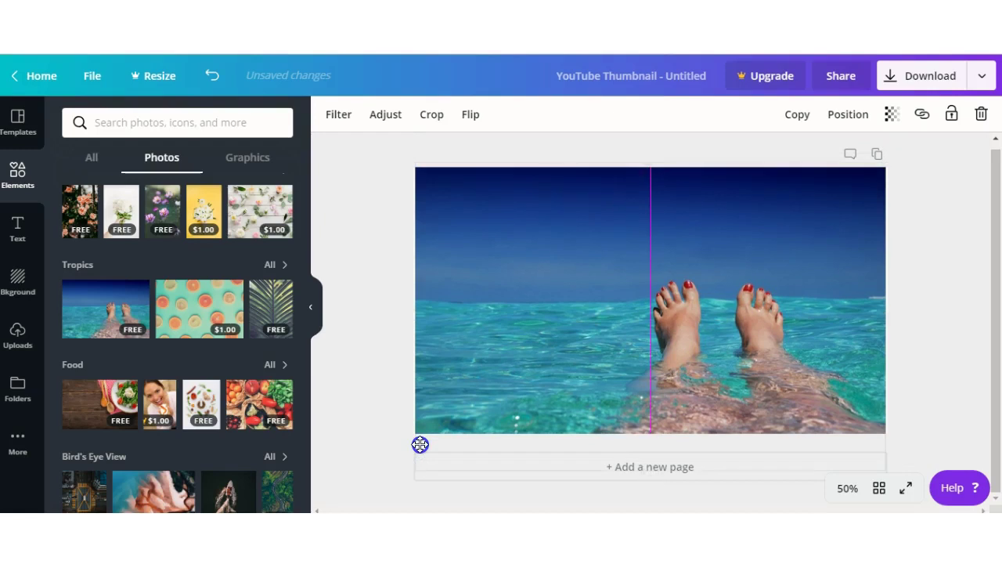
left_click_drag(420, 444, 423, 447)
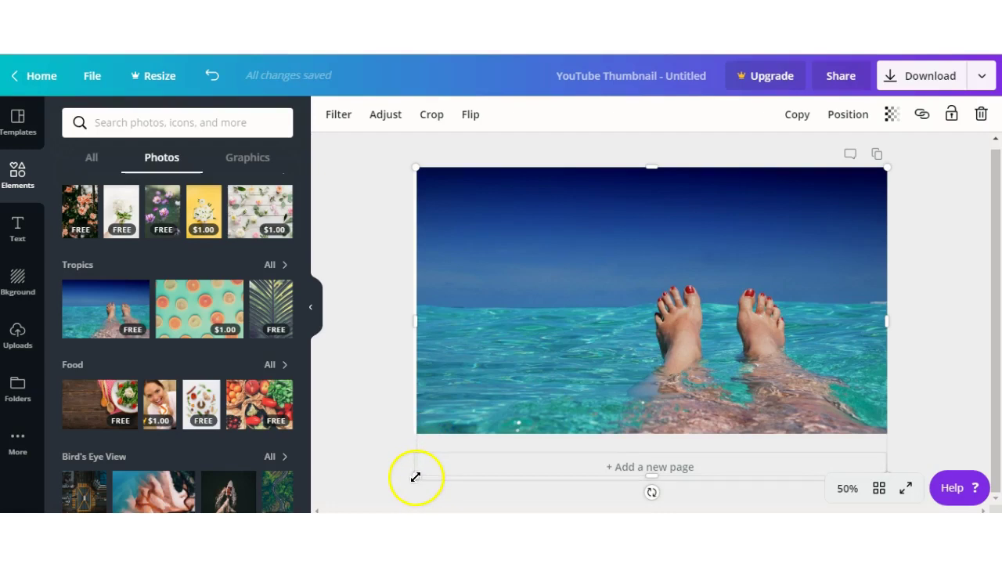
left_click_drag(418, 462, 404, 465)
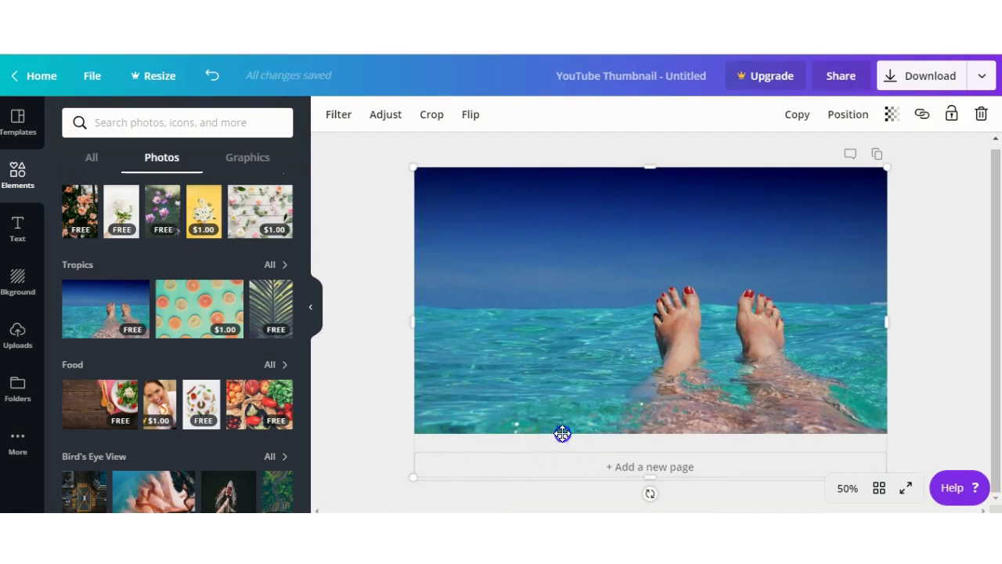
left_click_drag(565, 448, 567, 425)
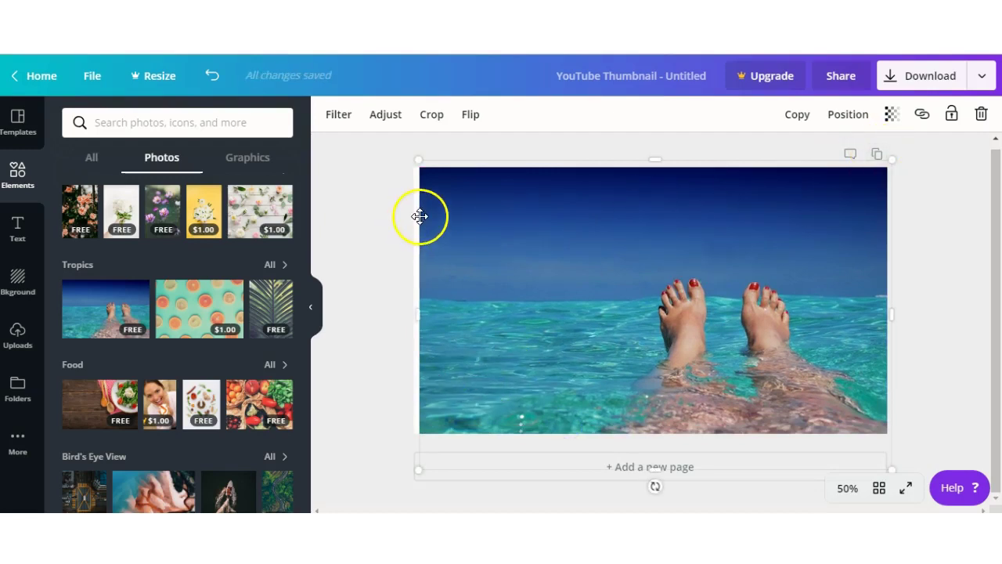
left_click_drag(418, 222, 412, 222)
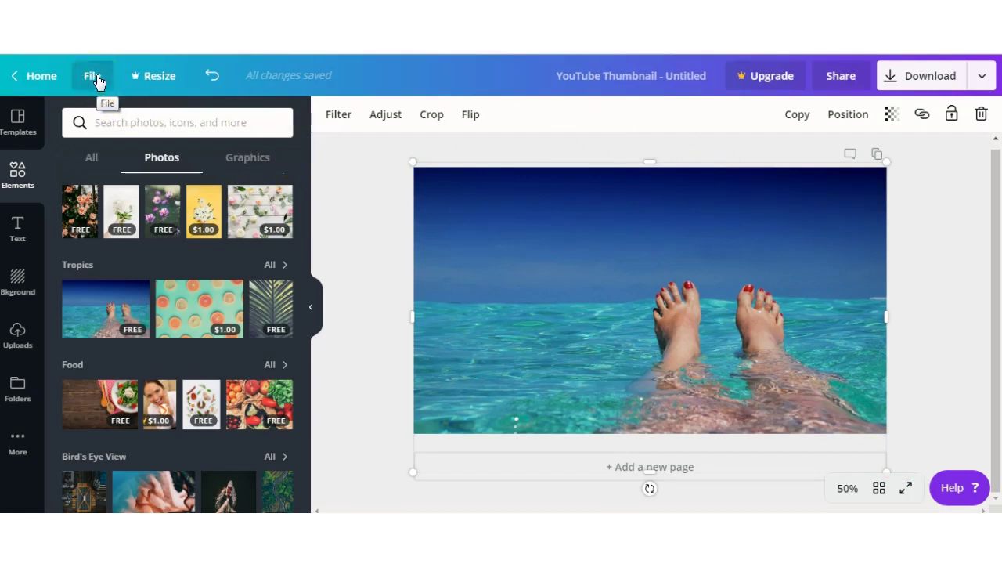
Add a heading text box and select its placeholder text
left_click(29, 227)
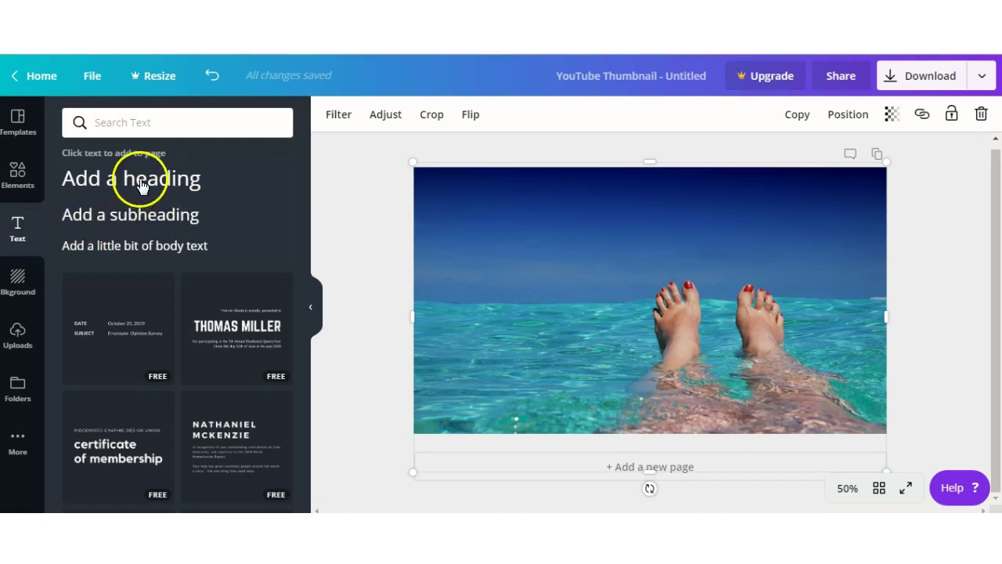
left_click(143, 186)
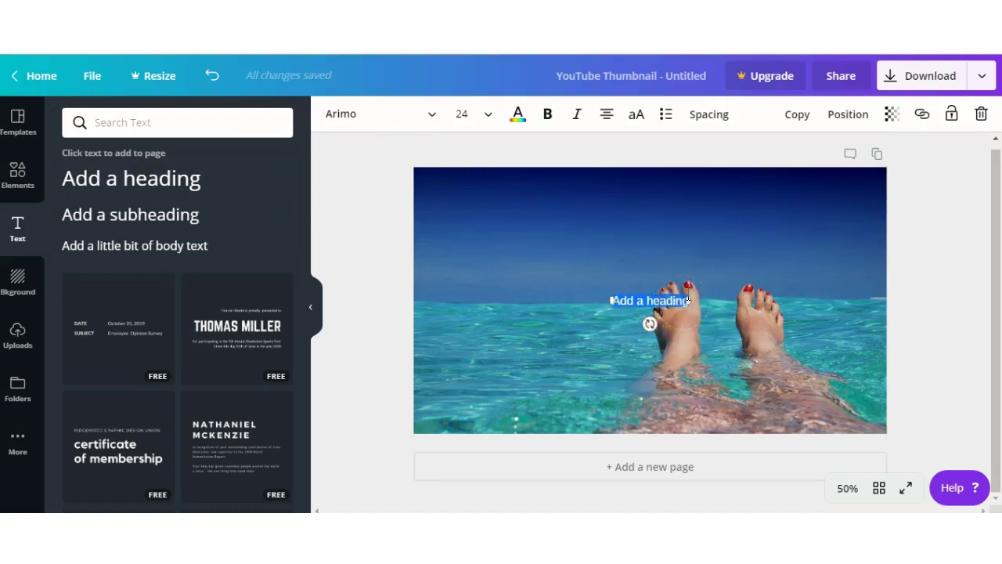
left_click(558, 282)
left_click_drag(615, 300, 665, 307)
Replace the heading placeholder with 'Affiliate Marketing for beginners'
left_click(681, 305)
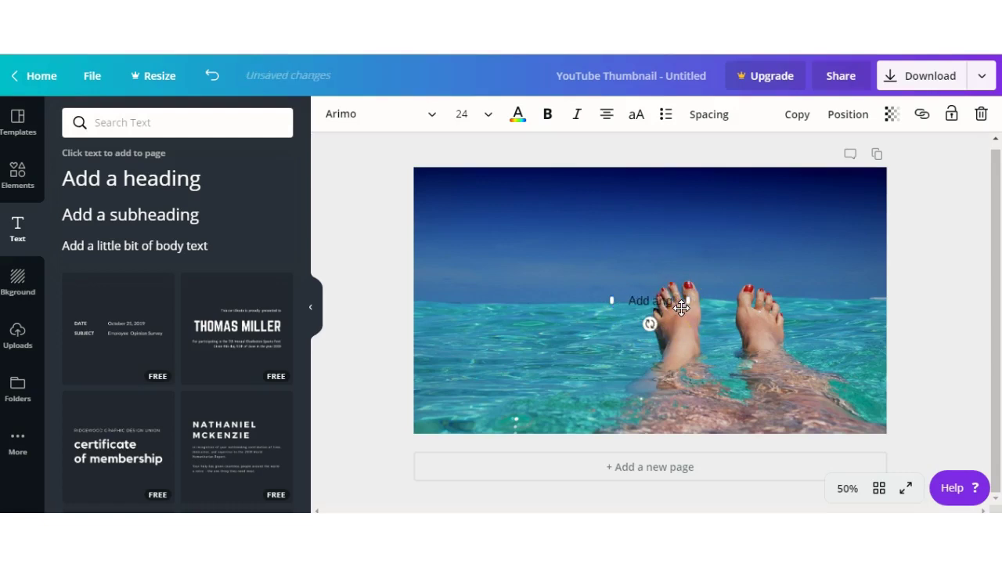
left_click(641, 321)
key("BackSpace")
key("BackSpace")
left_click(653, 295)
type("Affili")
type("ate Marketi")
type("ng")
type(" for b")
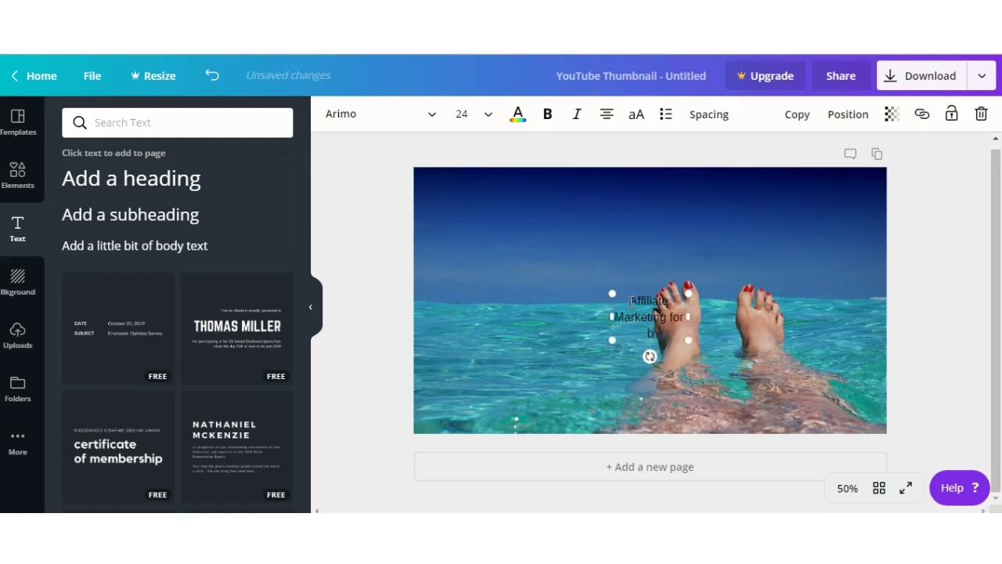
type("eginners")
Scale the 'Affiliate Marketing for beginners' heading to about size 60 at the photo's top-left
left_click(629, 300)
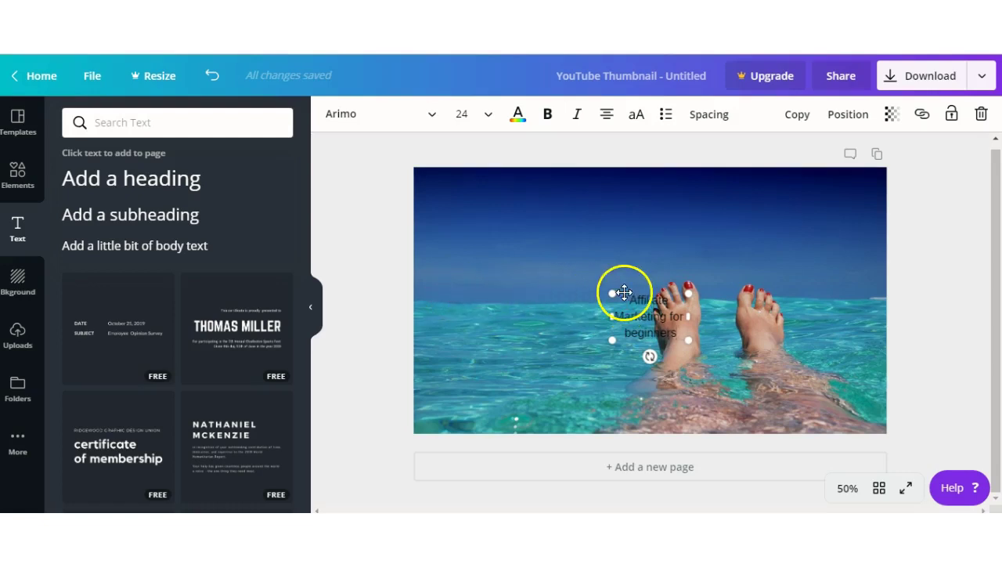
left_click_drag(612, 290, 443, 229)
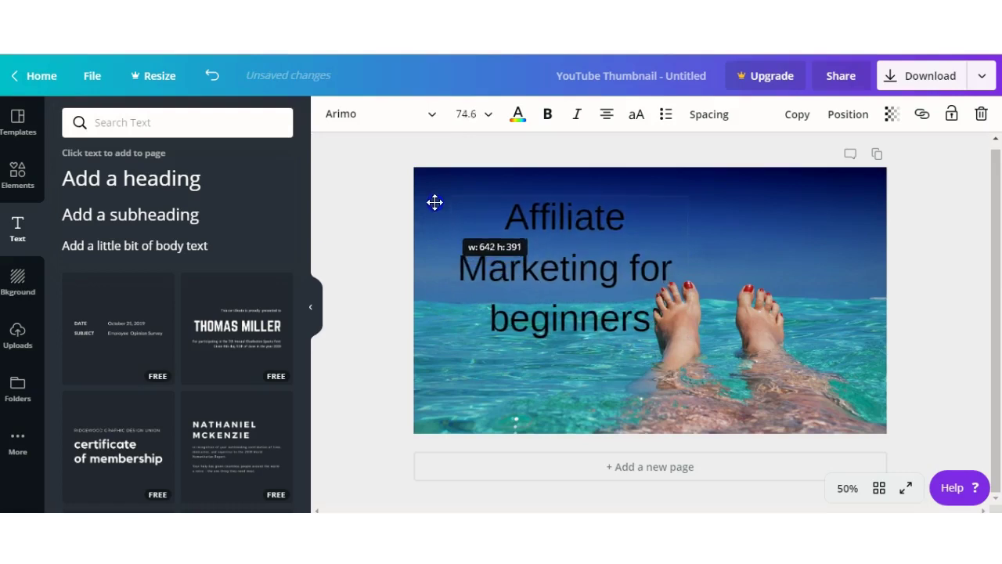
left_click_drag(443, 229, 434, 199)
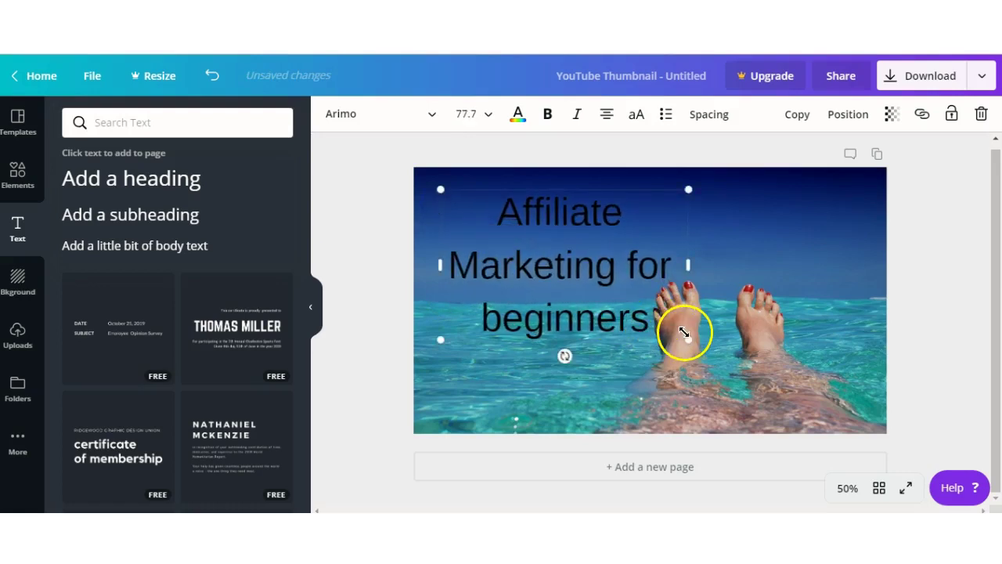
left_click_drag(685, 337, 630, 269)
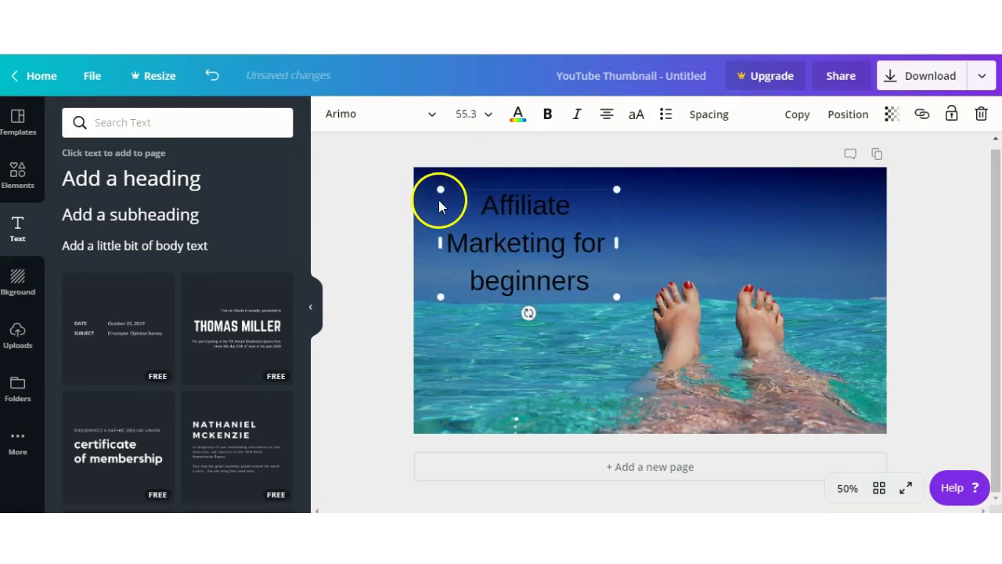
left_click_drag(437, 184, 427, 171)
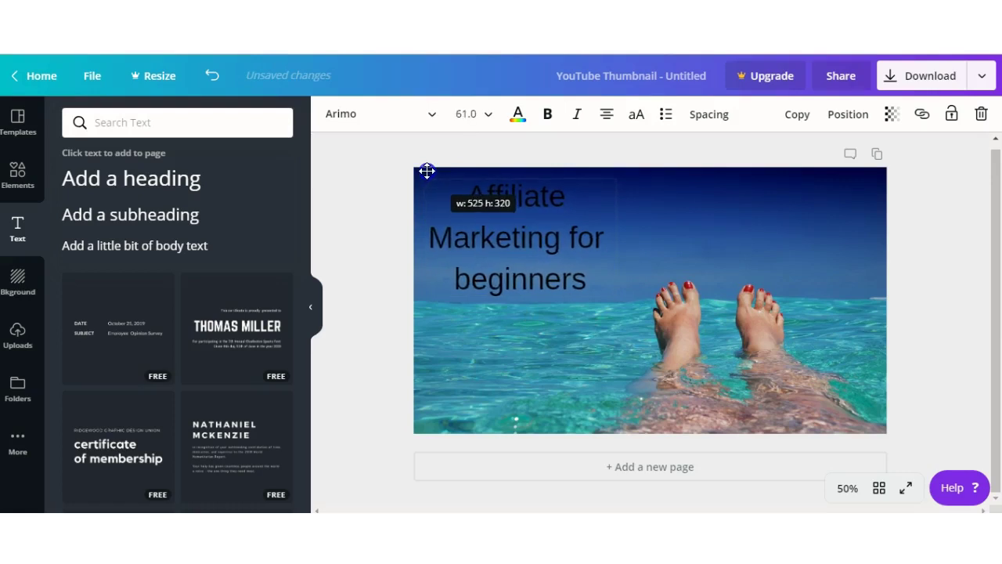
left_click_drag(427, 171, 425, 170)
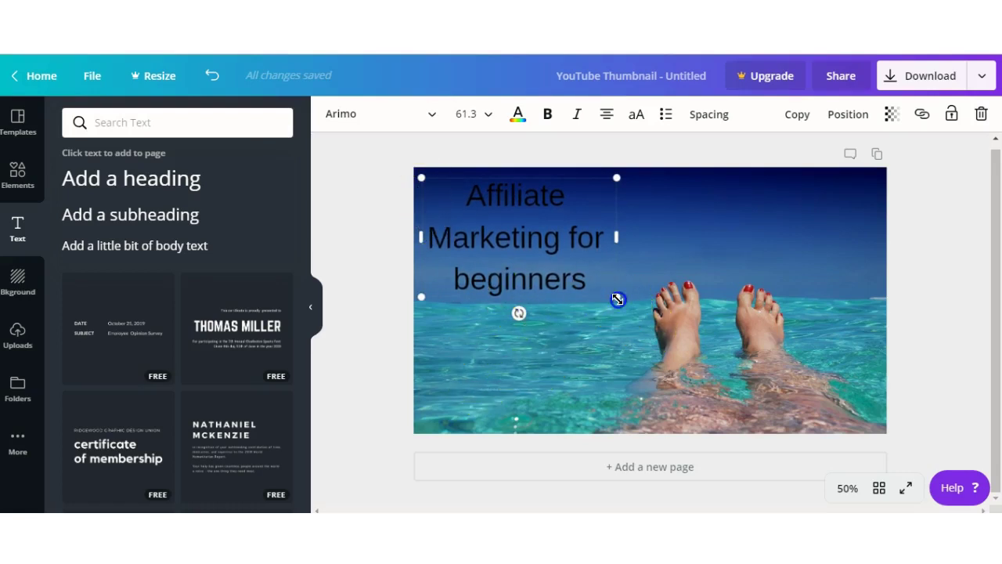
left_click_drag(617, 294, 616, 292)
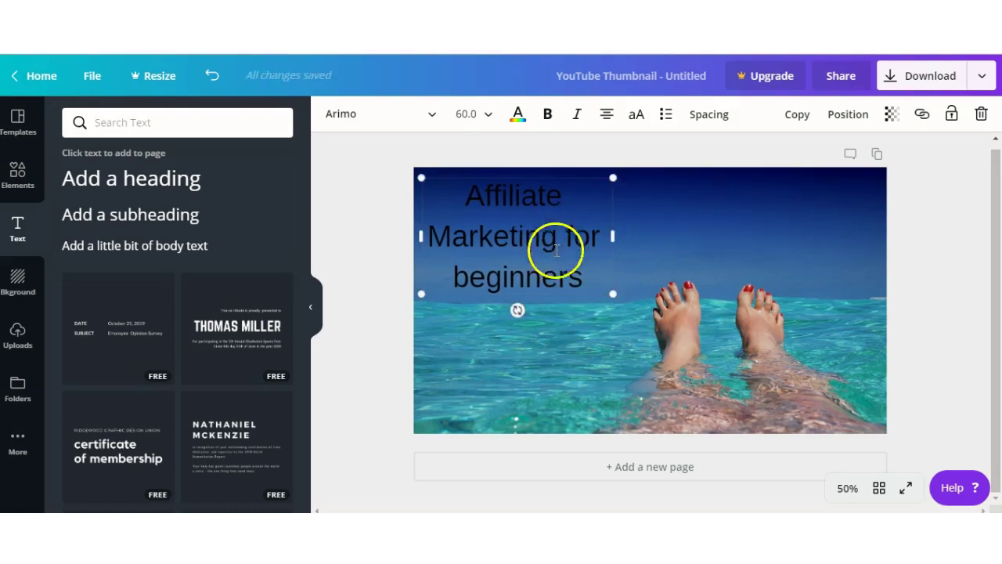
Insert a subheading under the title, delete its placeholder and enter 'LIKE A BOSS'
left_click(170, 222)
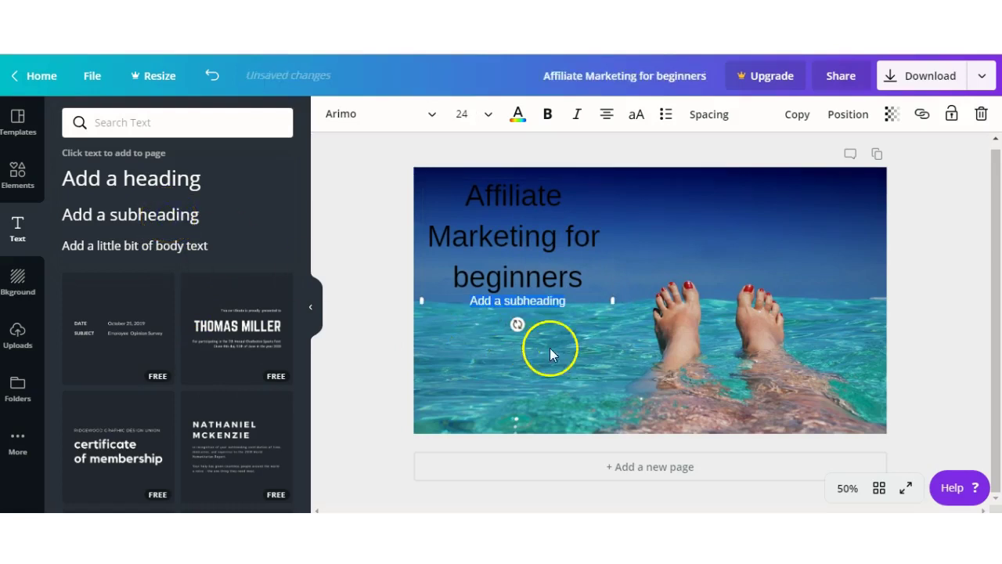
left_click(567, 303)
left_click(567, 303)
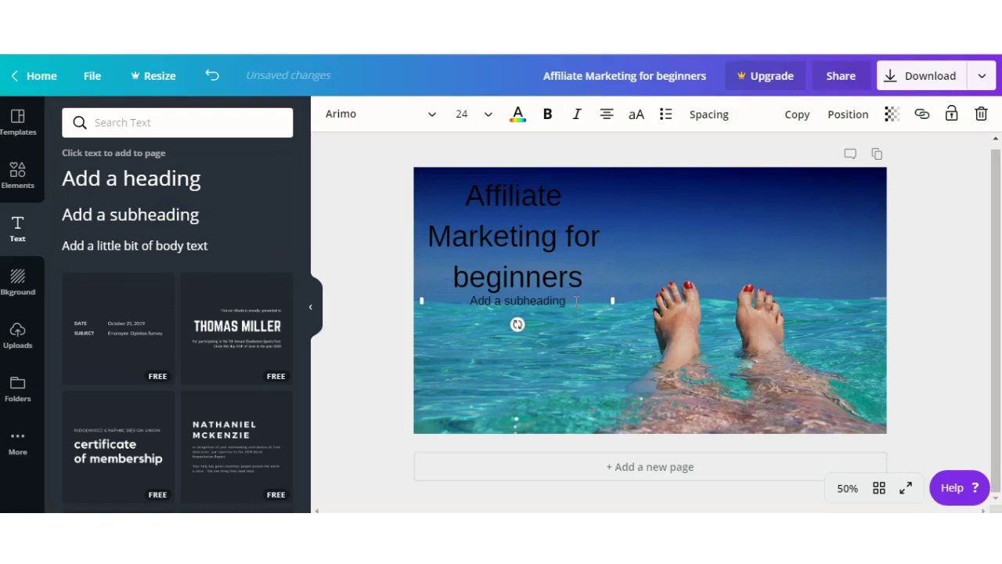
left_click(580, 302)
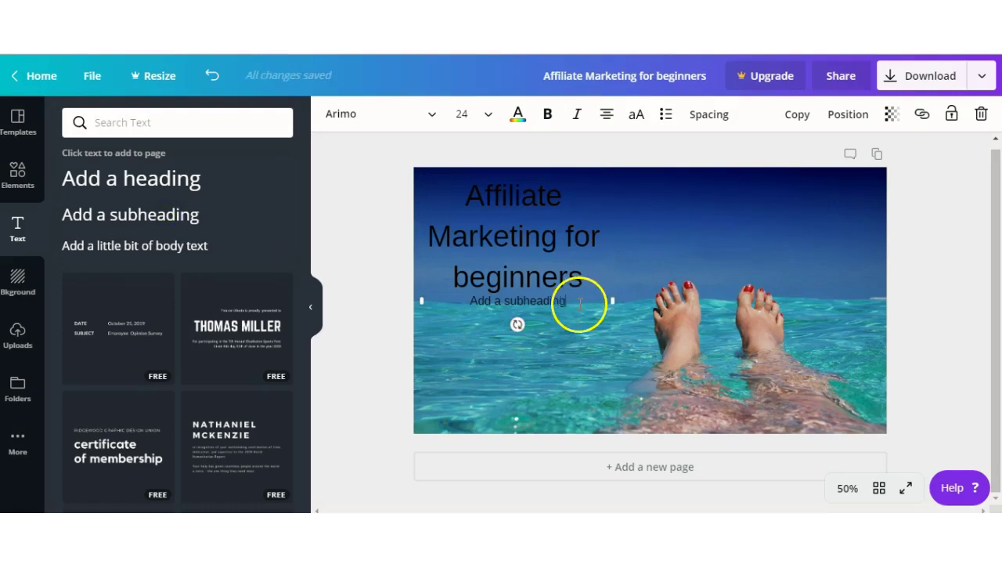
key("BackSpace")
key("BackSpace")
key("BackSpace")
key("BackSpace")
key("BackSpace")
key("BackSpace")
type("LIKE A")
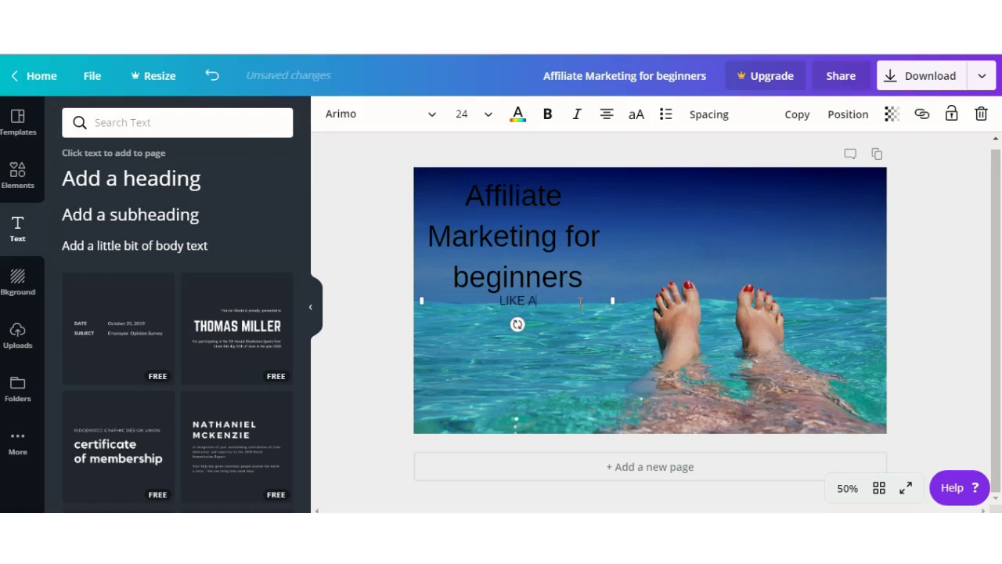
type("BOSS")
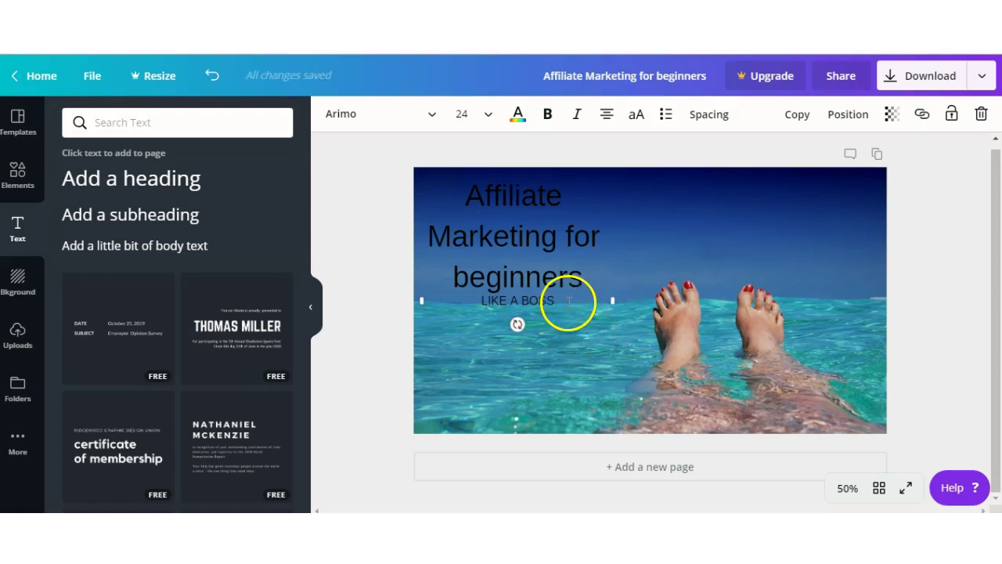
Set LIKE A BOSS to font size 42, resize its box, and nudge it down under the heading
left_click(481, 119)
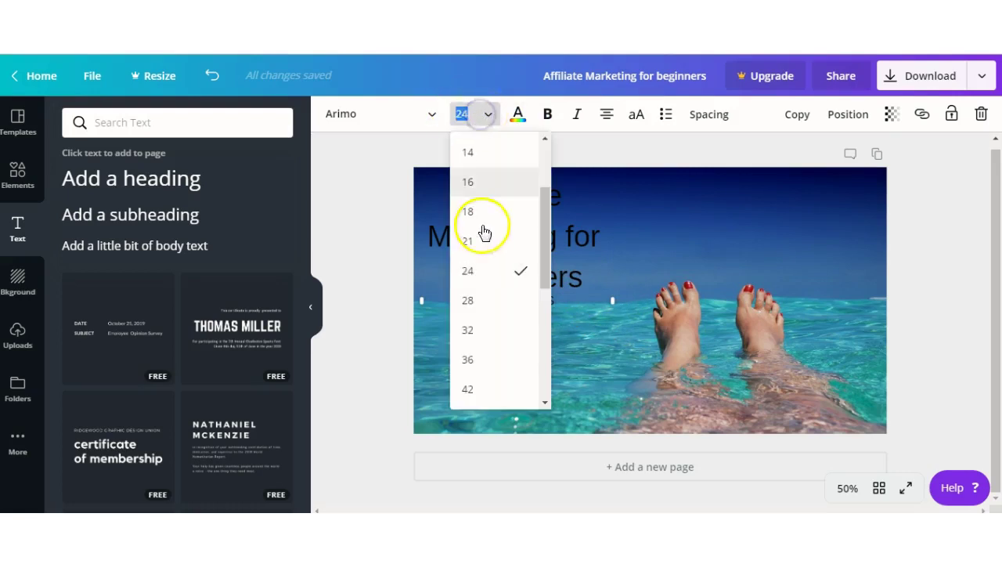
left_click(482, 389)
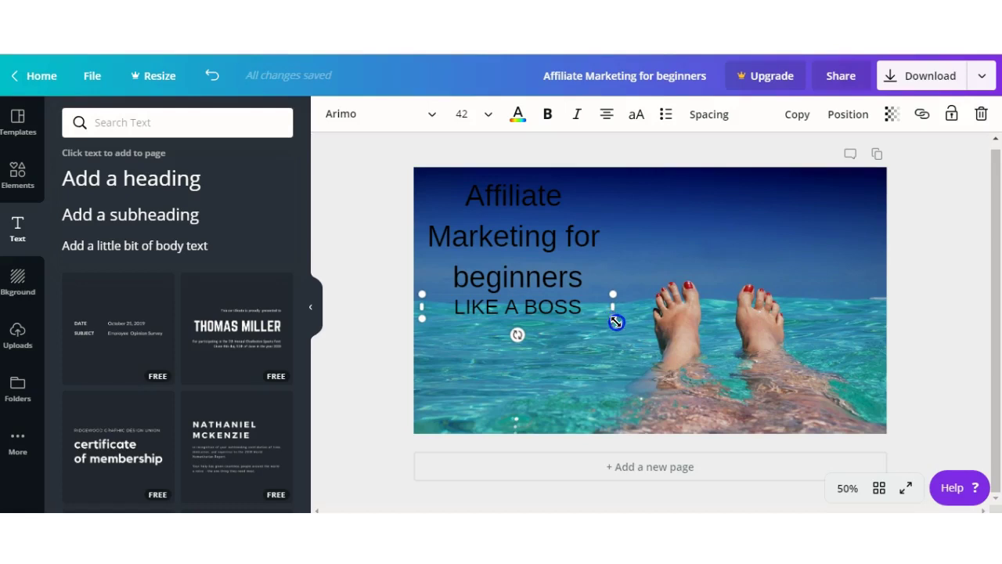
left_click_drag(617, 333, 615, 331)
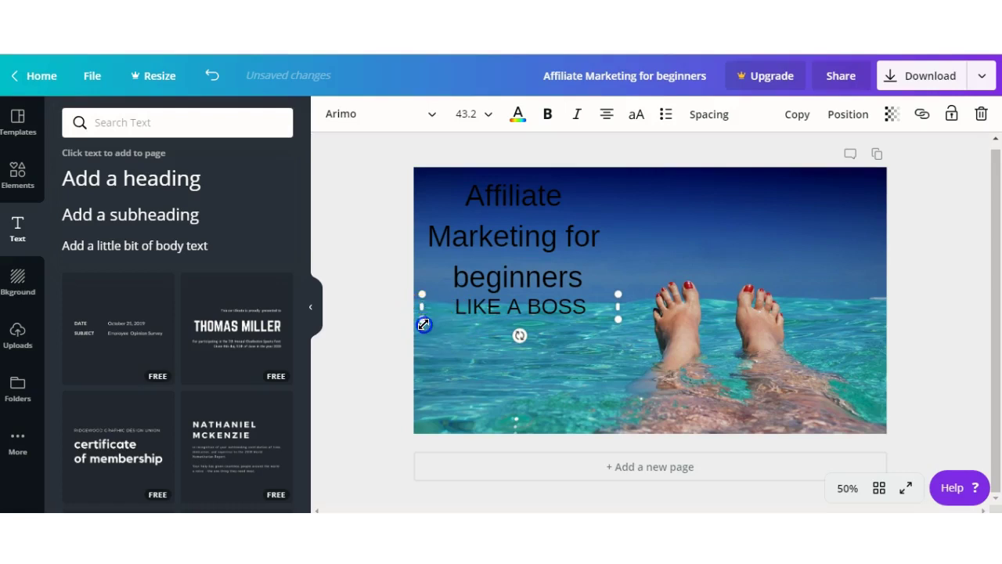
left_click_drag(425, 329, 425, 313)
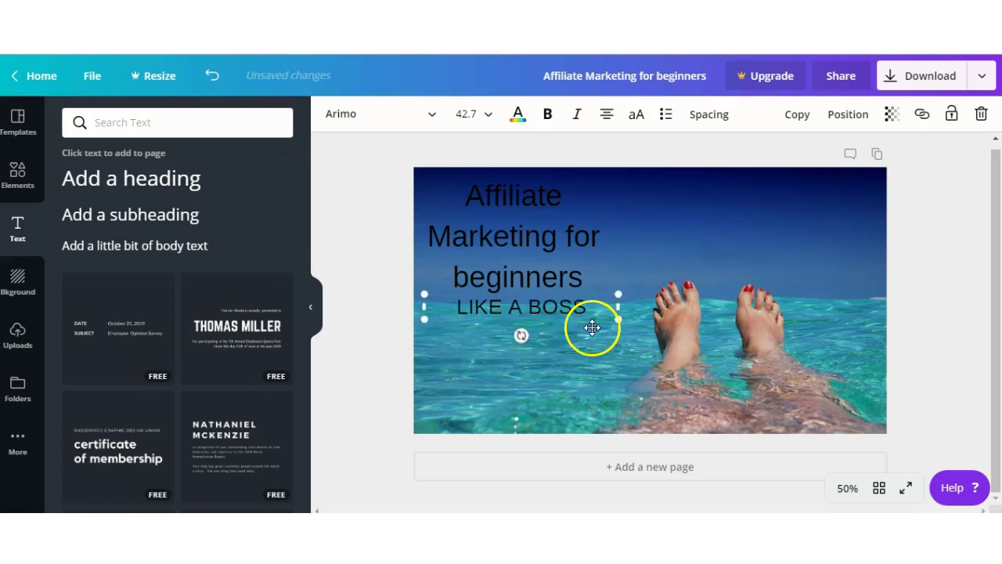
mouse_move(593, 323)
left_mouse_down()
mouse_move(601, 318)
mouse_move(608, 346)
mouse_move(598, 328)
left_mouse_up()
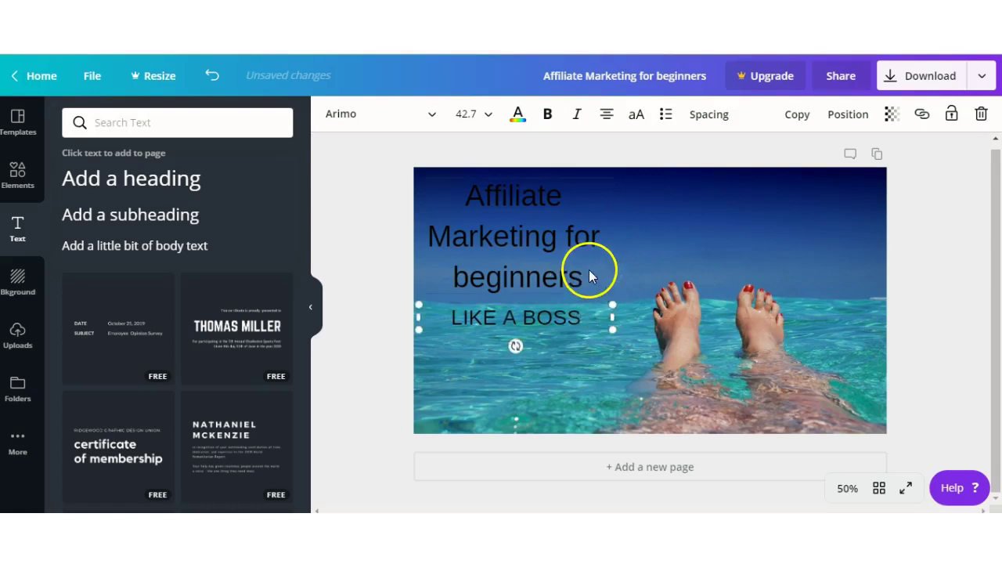
Add a colon after 'beginners' in the heading
left_click(589, 268)
left_click(591, 267)
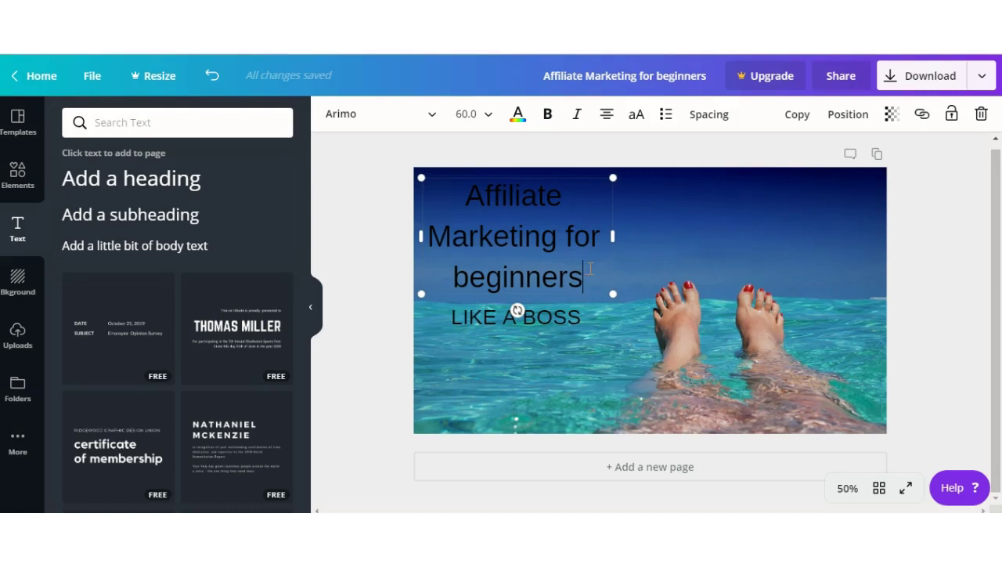
type(":")
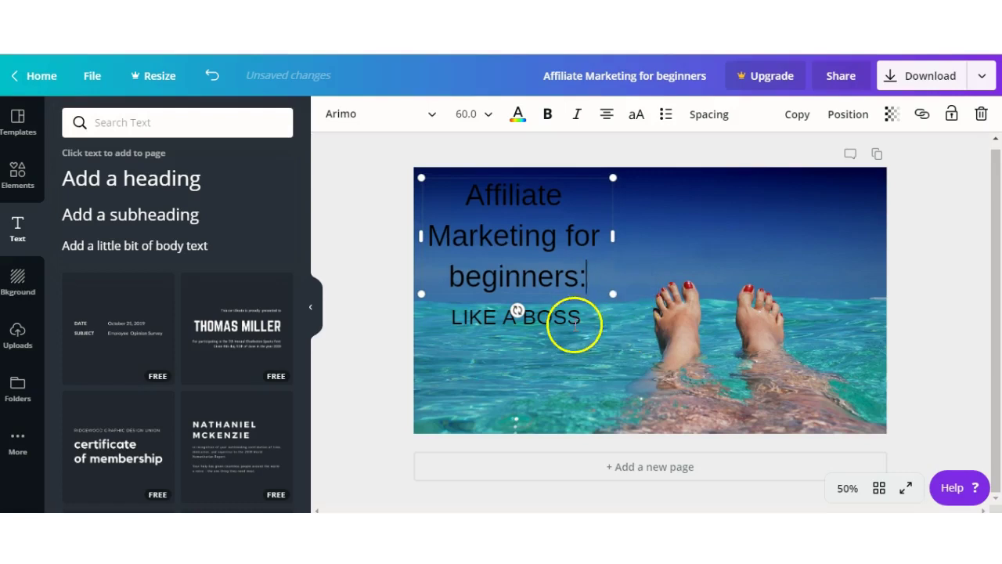
Select all of the LIKE A BOSS text
left_click(554, 318)
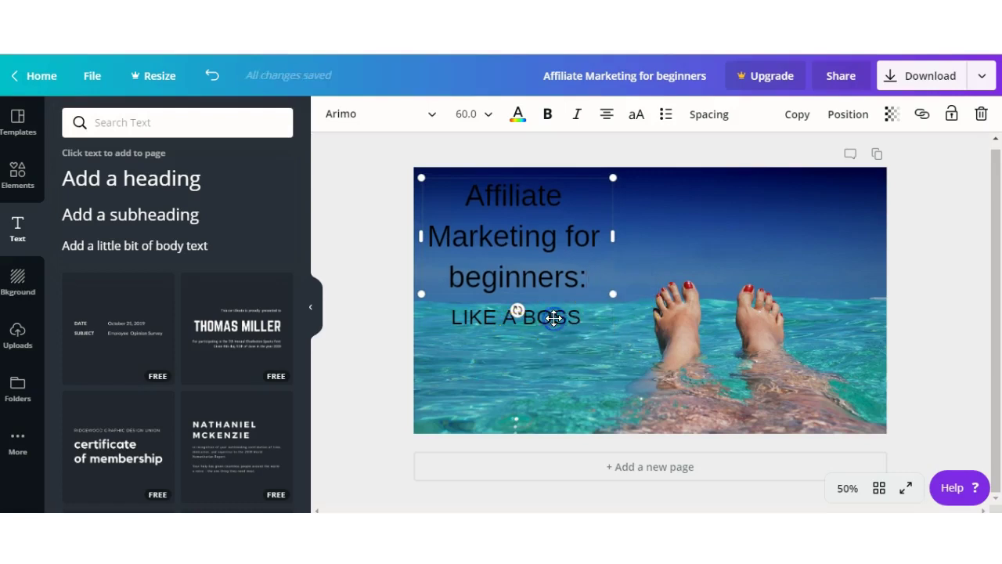
left_click(465, 323)
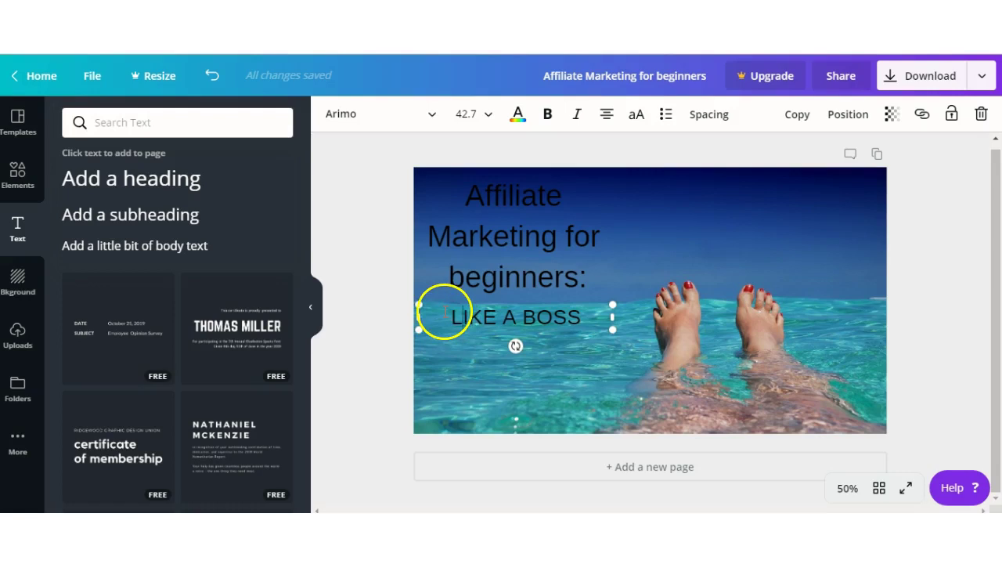
left_click_drag(444, 313, 582, 320)
left_click(549, 114)
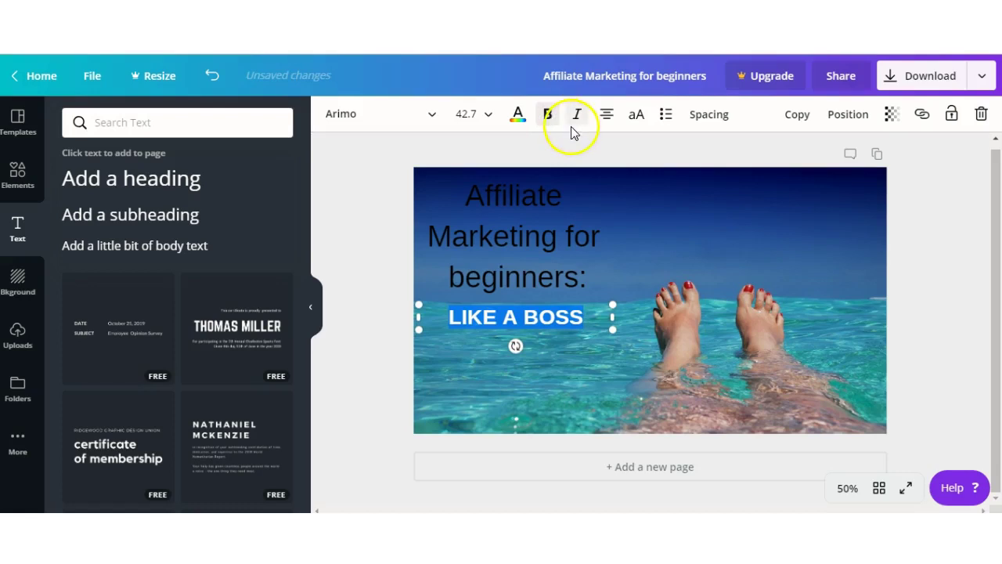
left_click(577, 114)
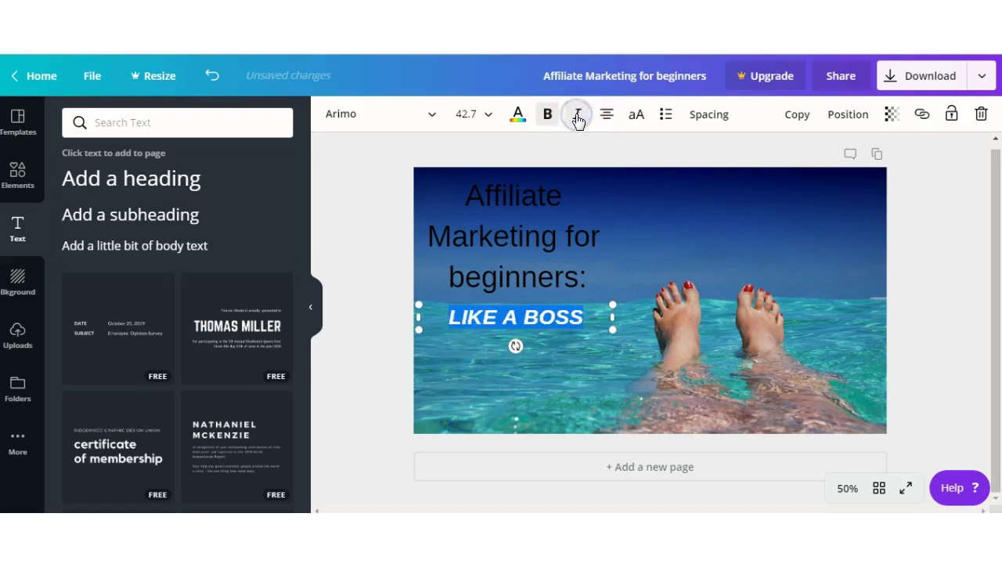
left_click(572, 148)
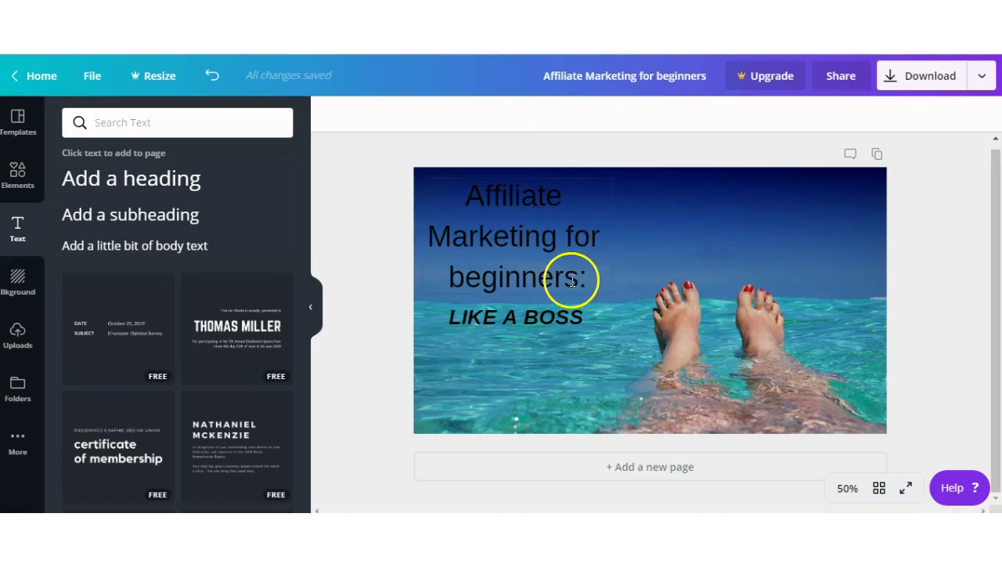
Try red, pink and purple on the heading text, then settle on orange
left_click(500, 205)
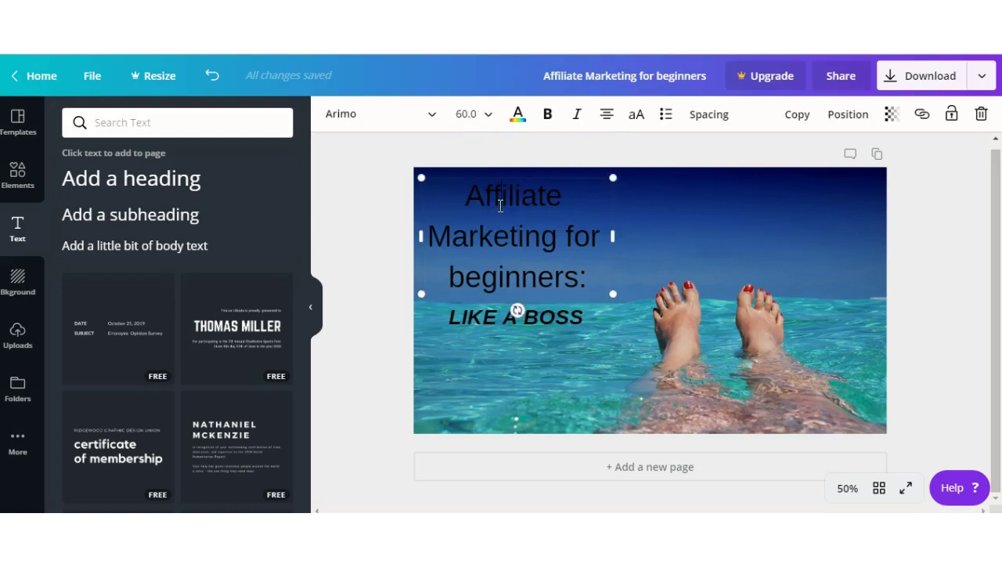
left_click(518, 114)
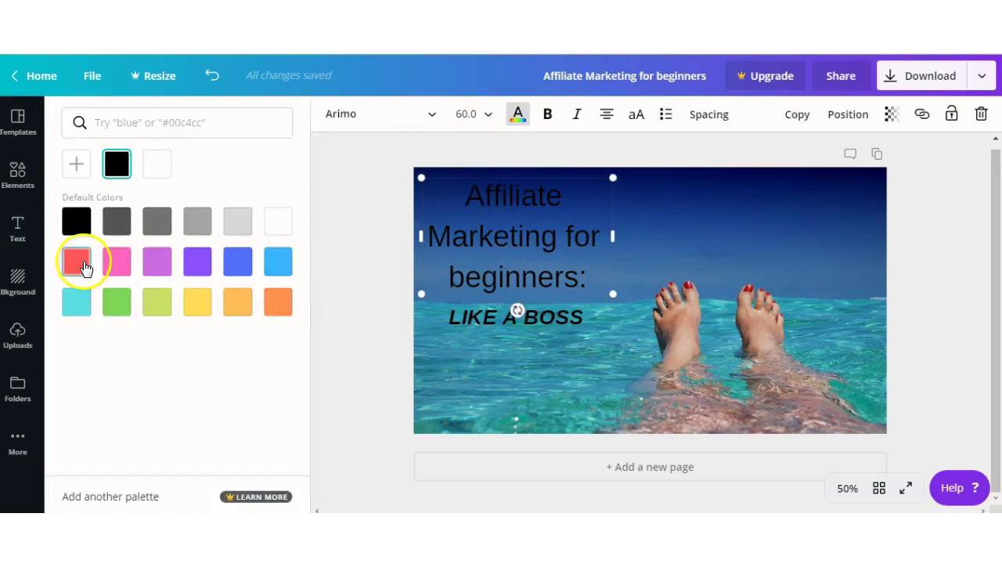
left_click(82, 263)
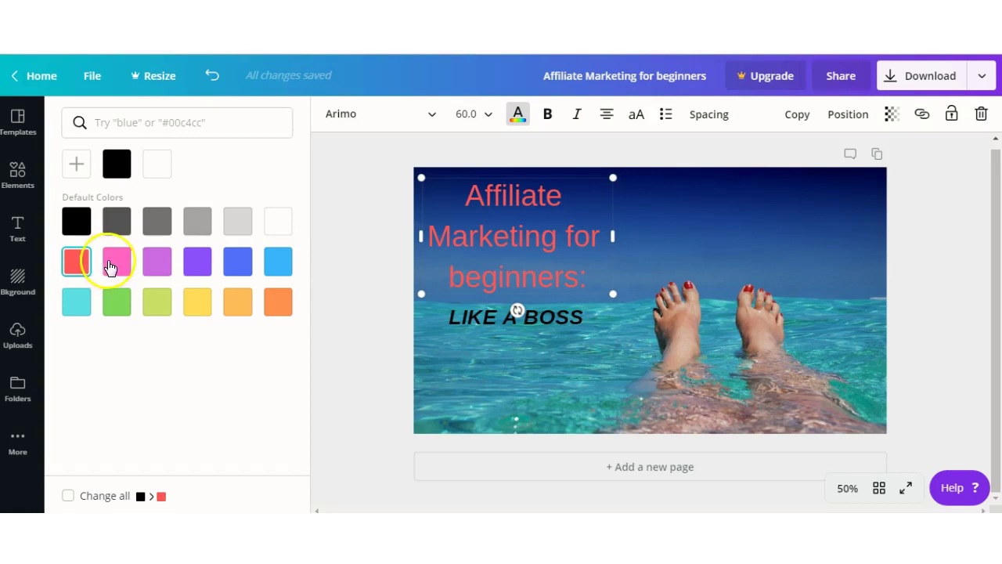
left_click(110, 267)
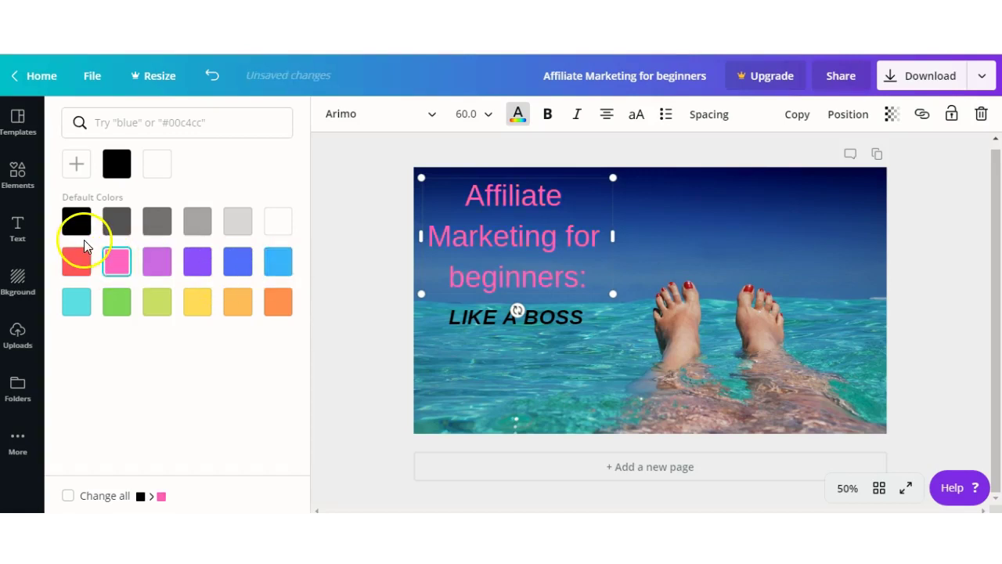
left_click(157, 265)
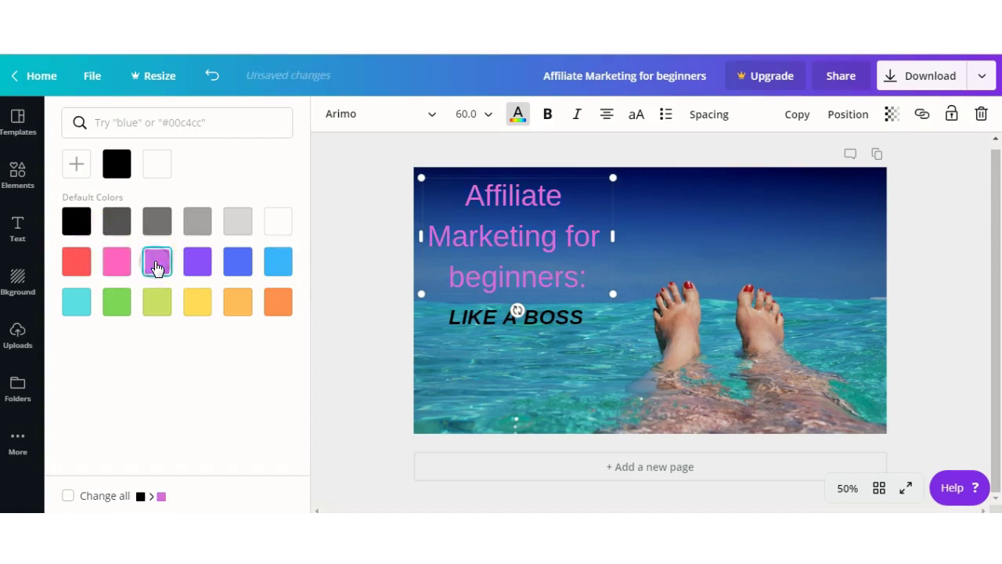
left_click(111, 267)
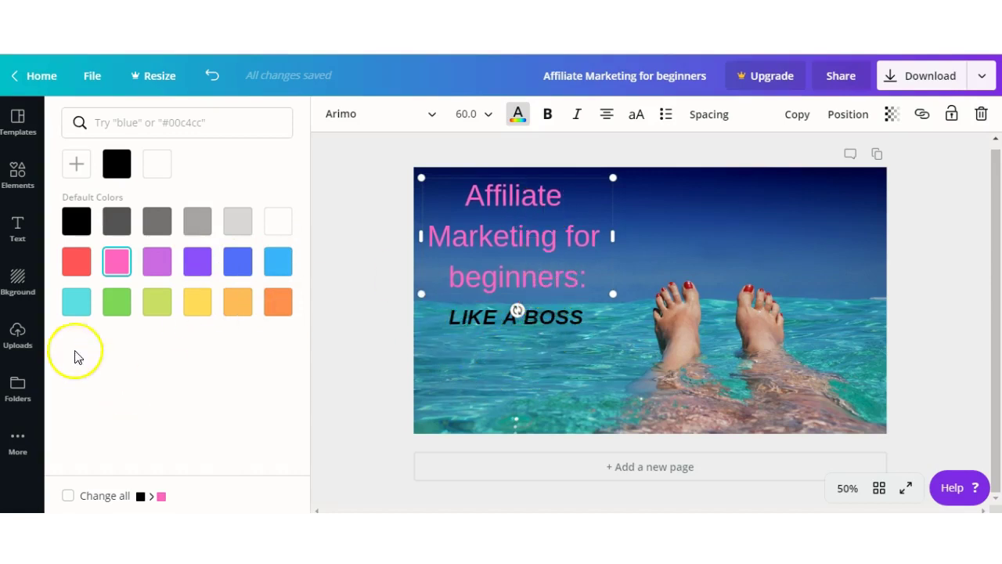
left_click(77, 262)
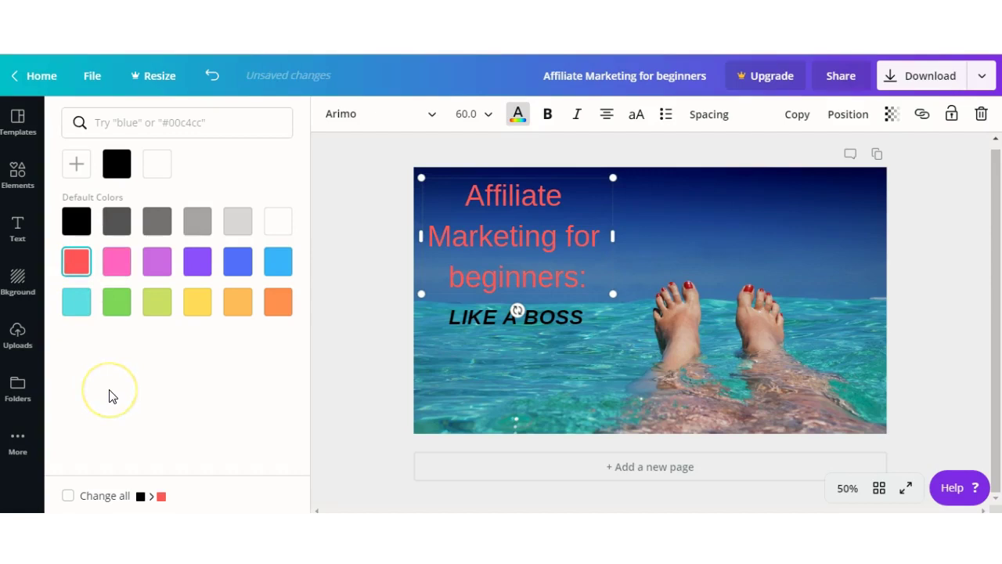
left_click(117, 265)
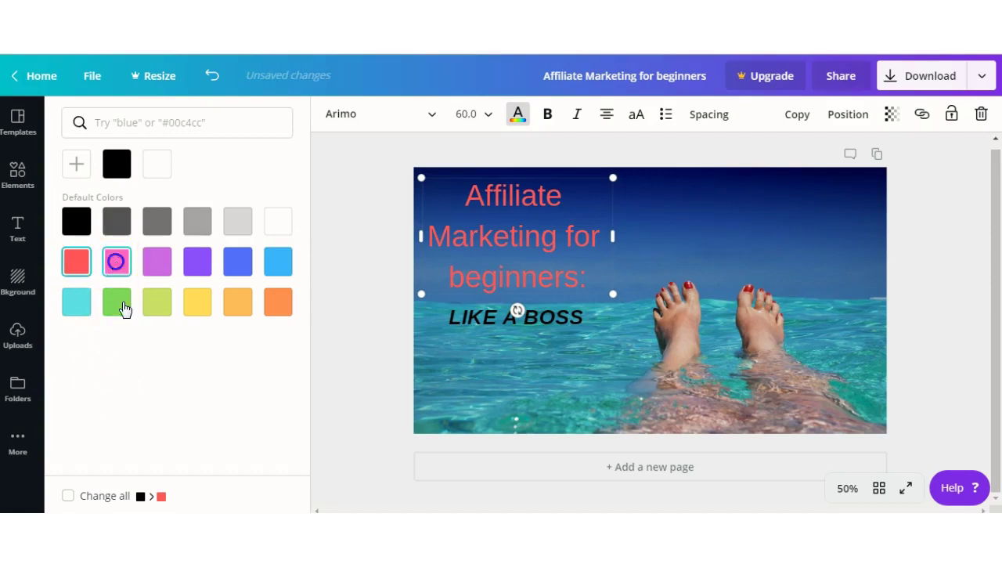
left_click(198, 266)
left_click(257, 266)
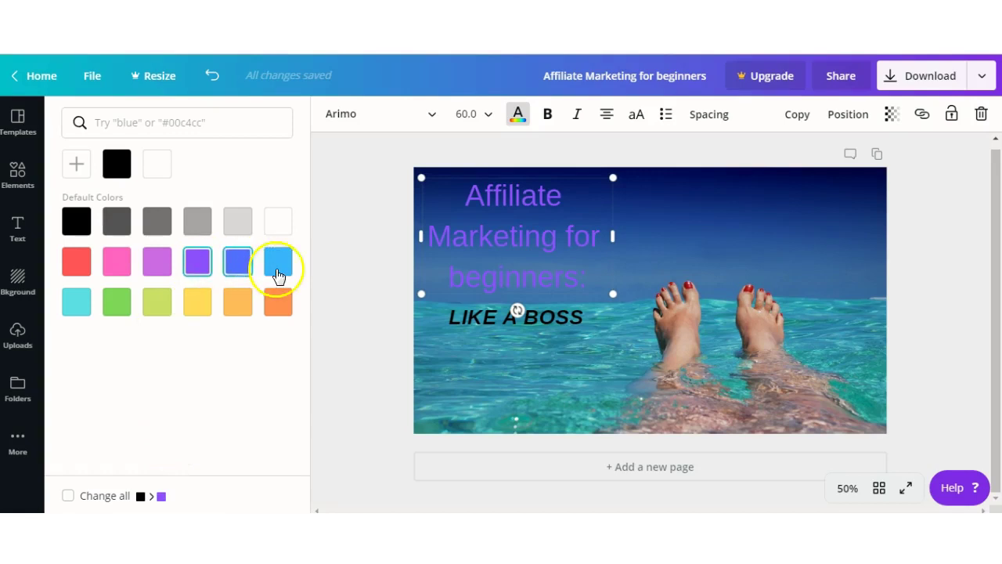
left_click(276, 305)
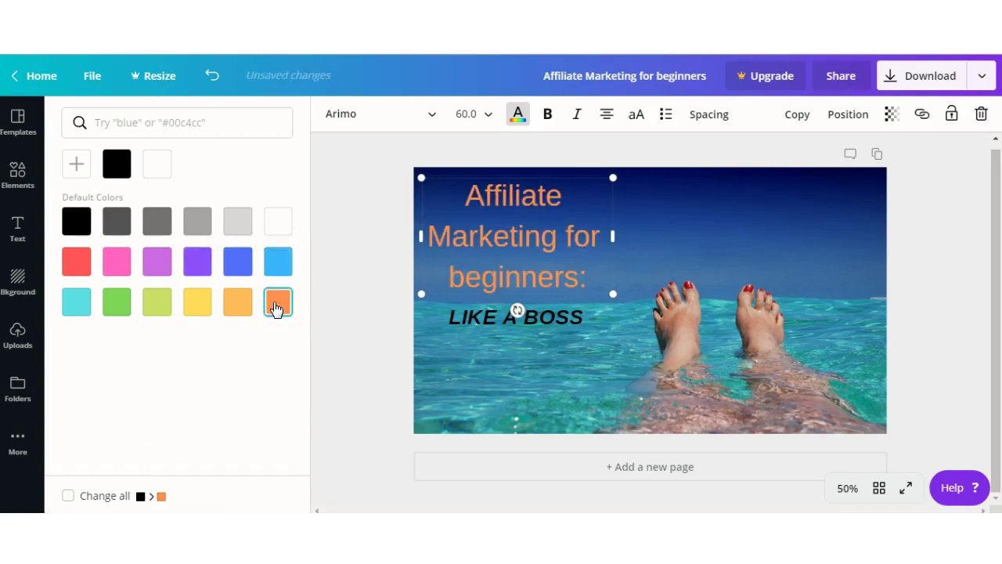
left_click(266, 352)
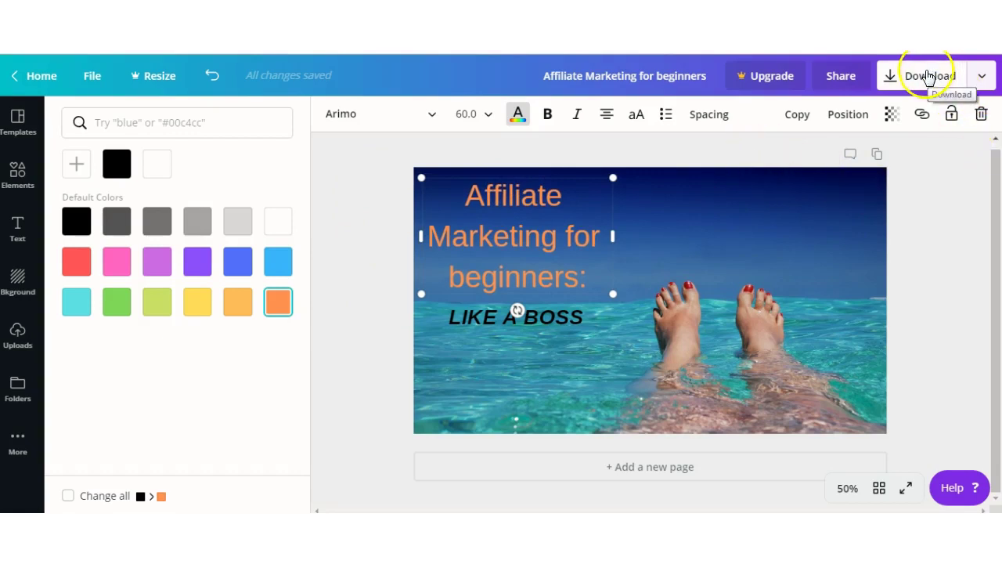
left_click(93, 76)
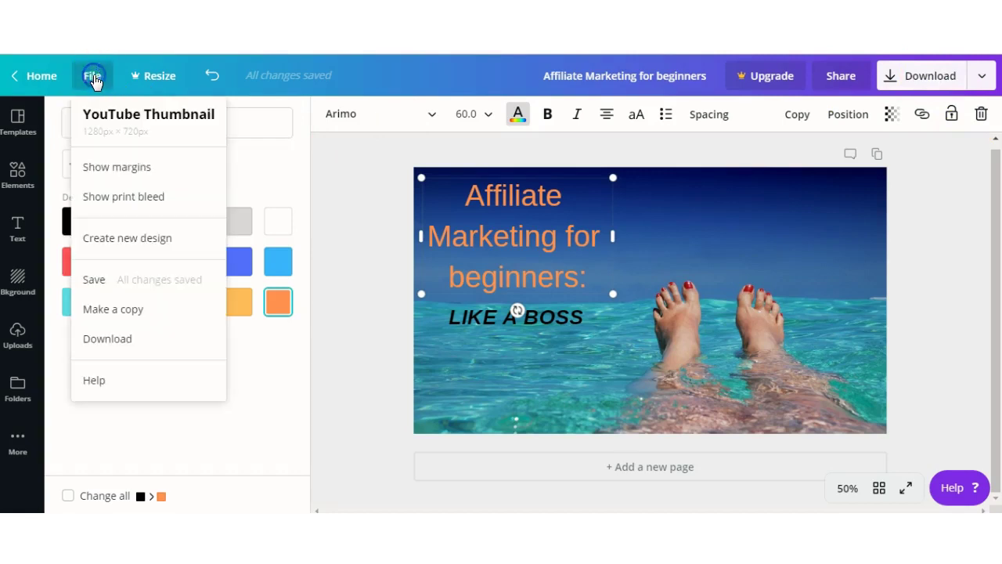
left_click(112, 280)
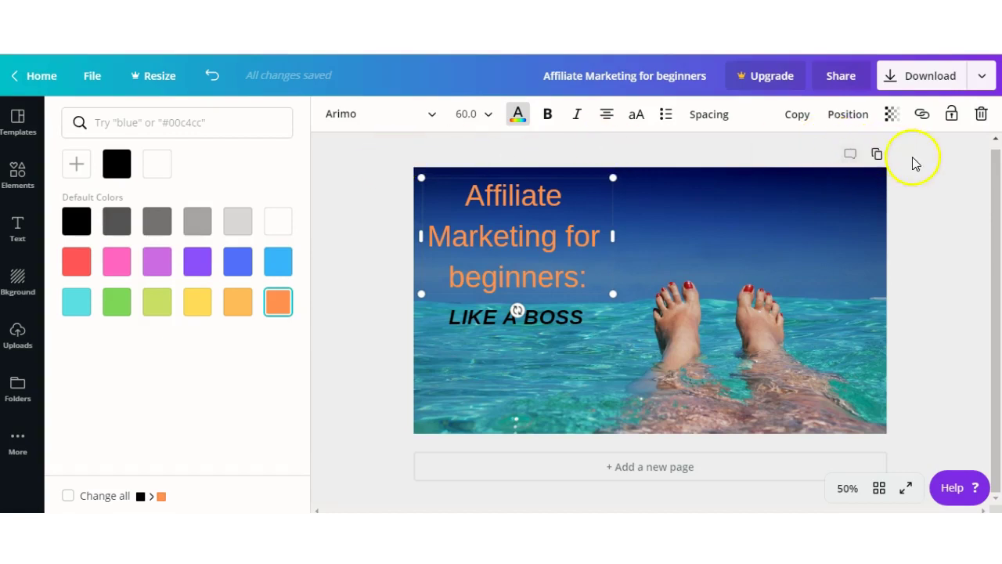
left_click(351, 164)
left_click(377, 184)
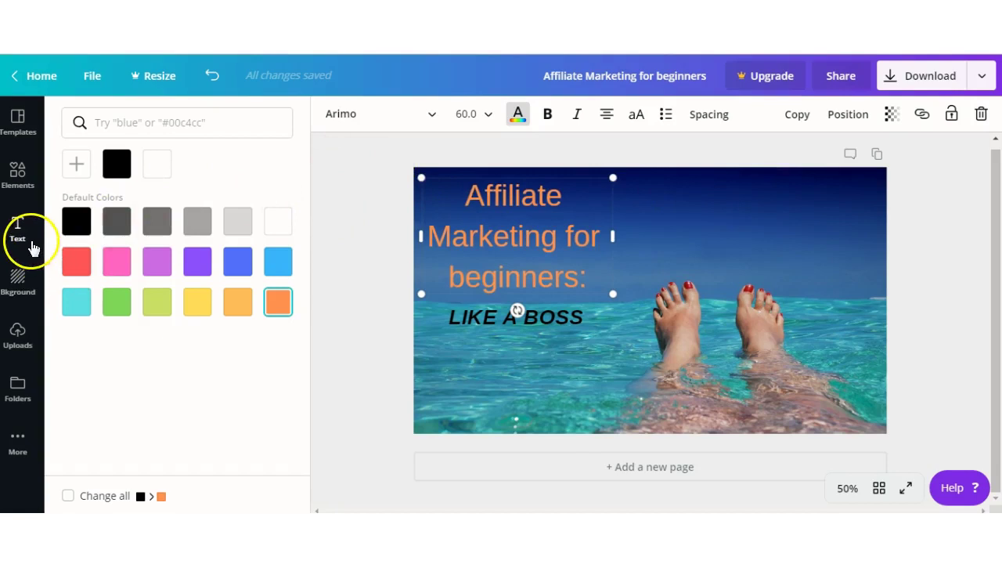
left_click(15, 172)
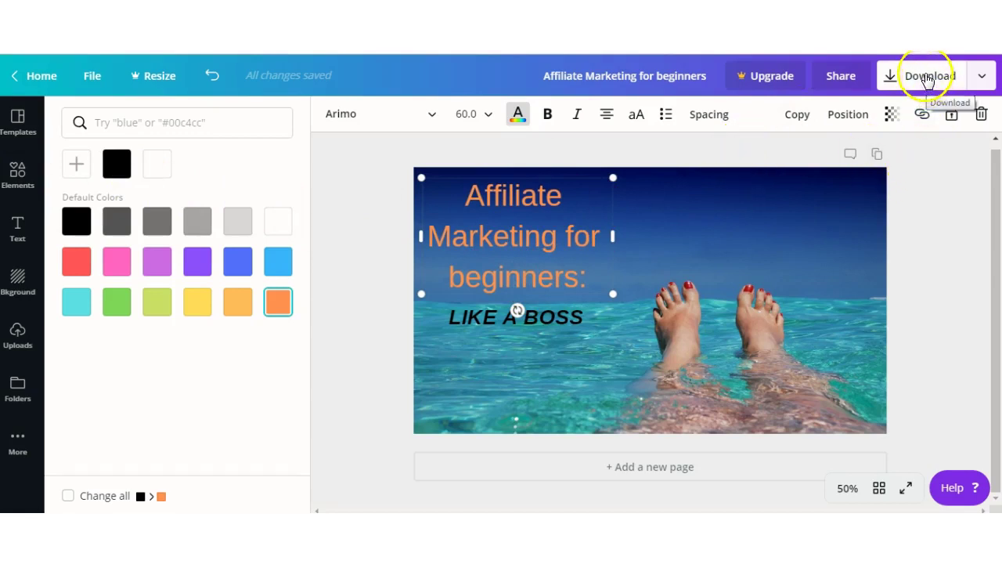
Download the thumbnail with file type PNG
left_click(929, 82)
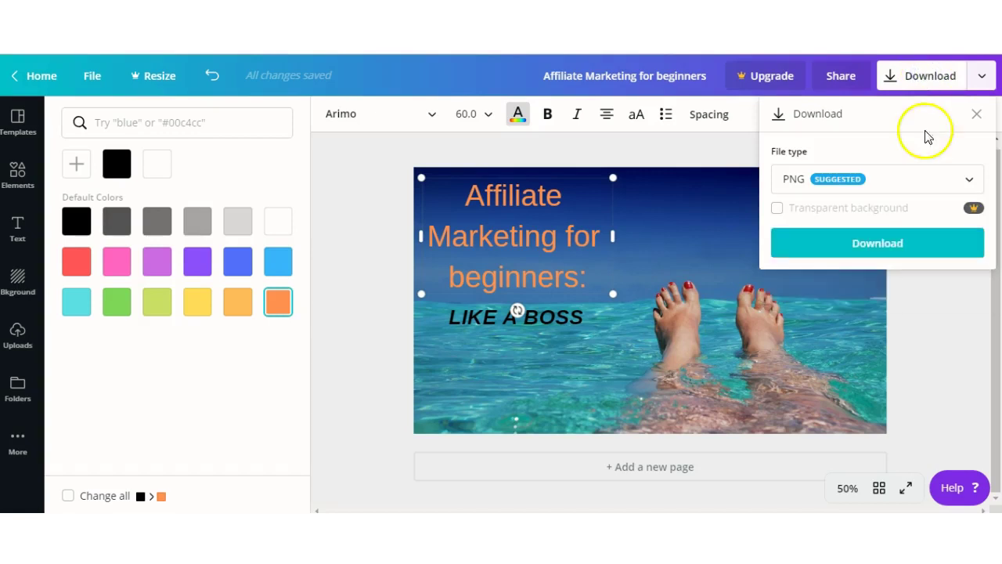
left_click(892, 249)
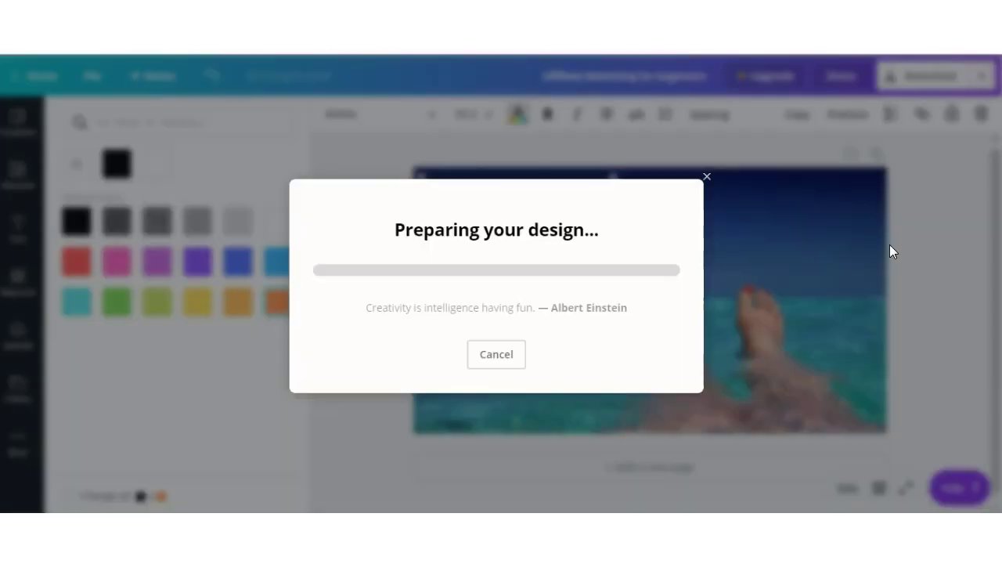
left_click(917, 233)
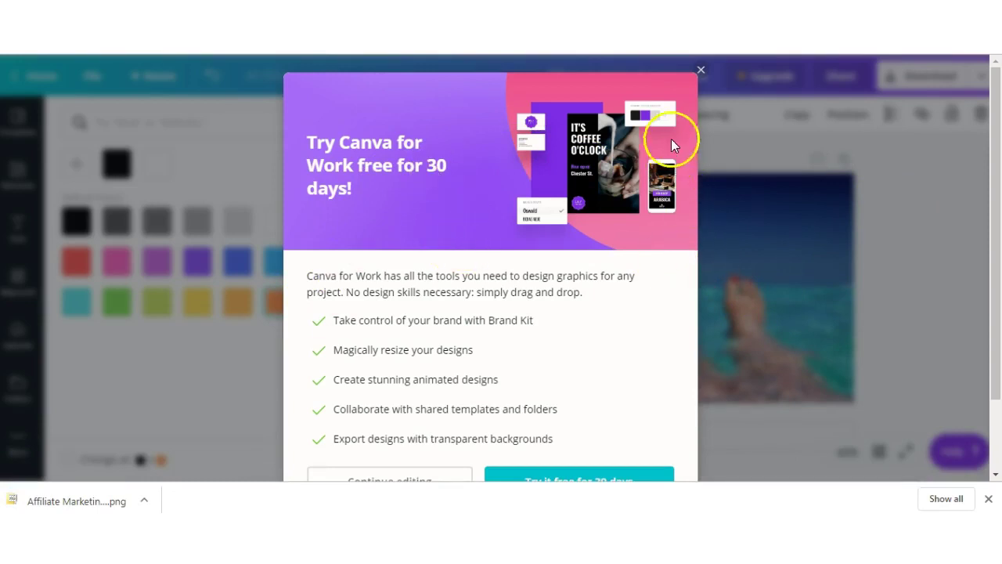
left_click_drag(993, 222, 996, 300)
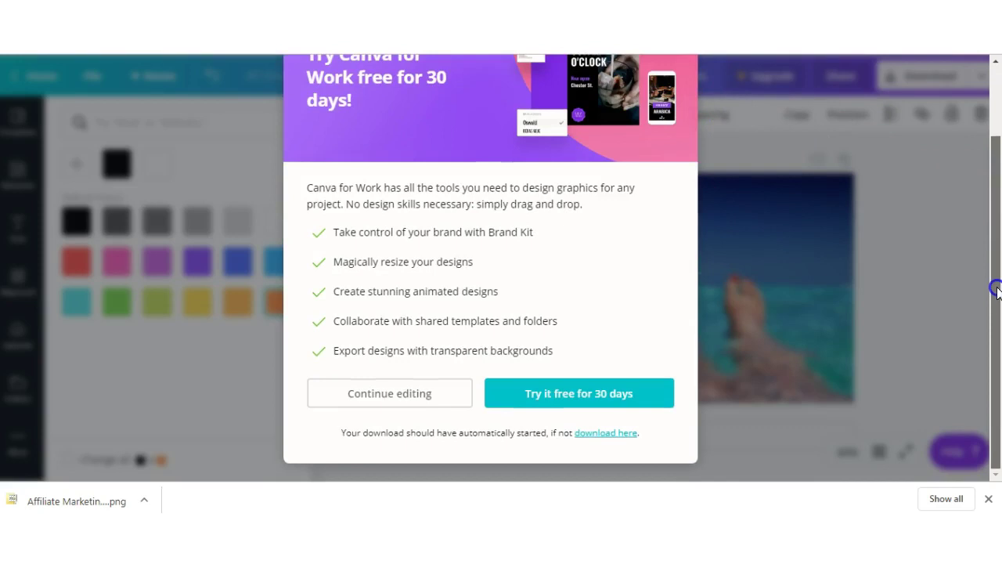
left_click_drag(996, 289, 997, 281)
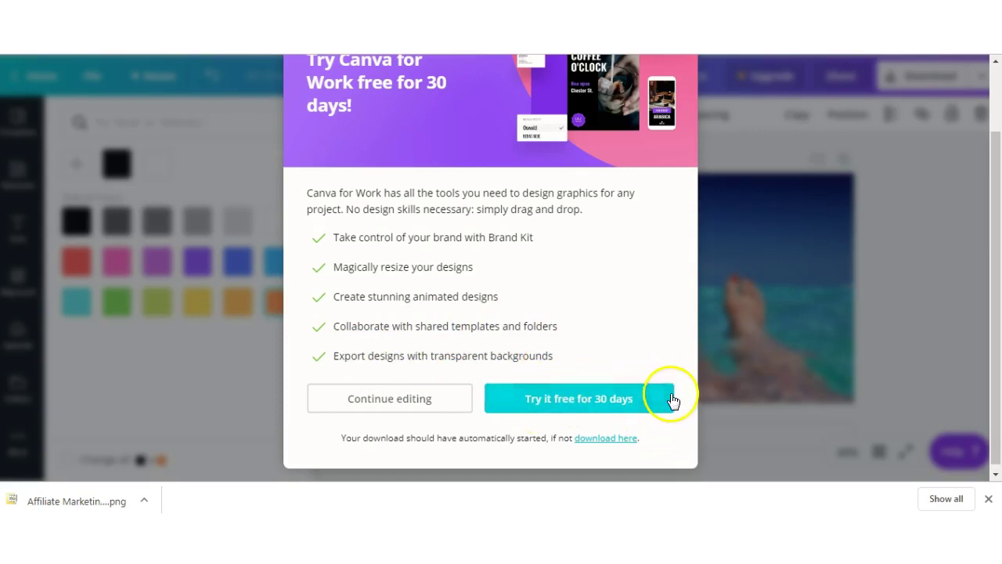
left_click_drag(995, 212, 996, 119)
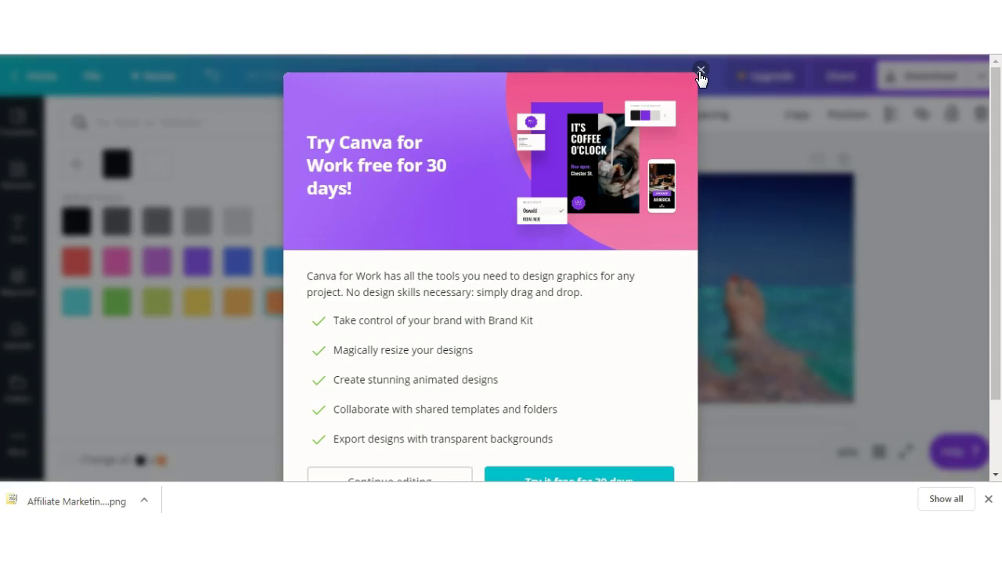
Close the 'Try Canva for Work' trial offer
left_click(700, 72)
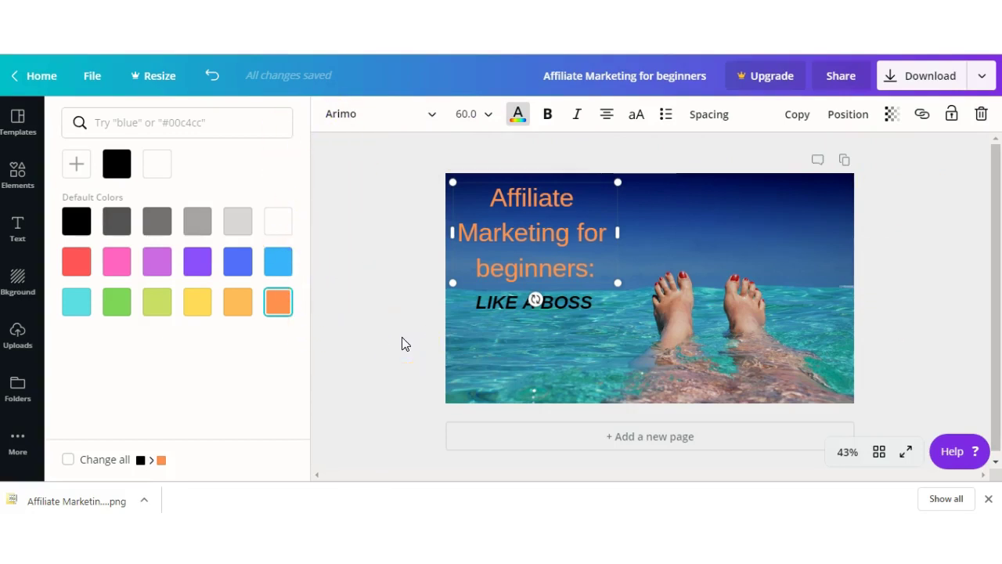
left_click_drag(401, 337, 384, 195)
left_click(386, 153)
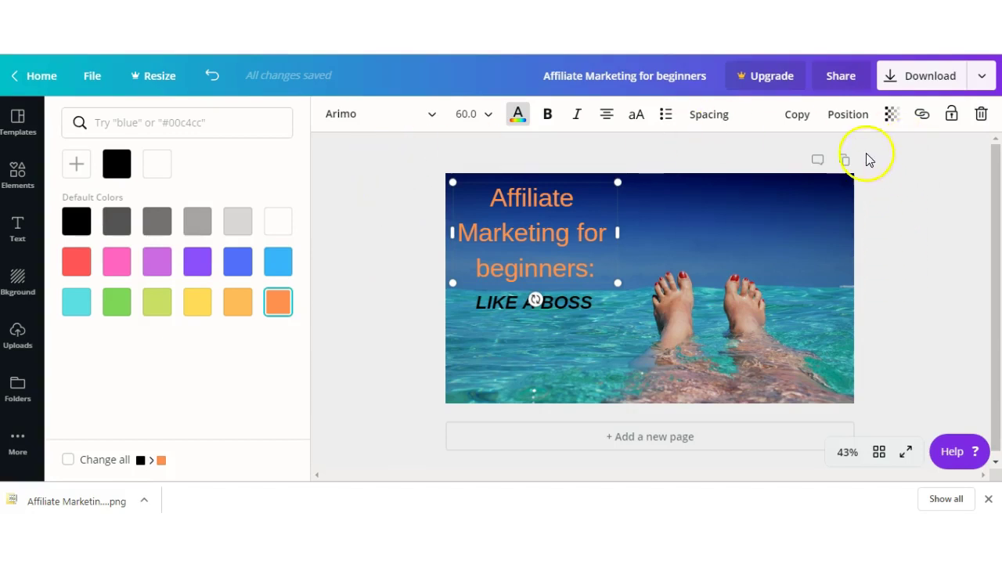